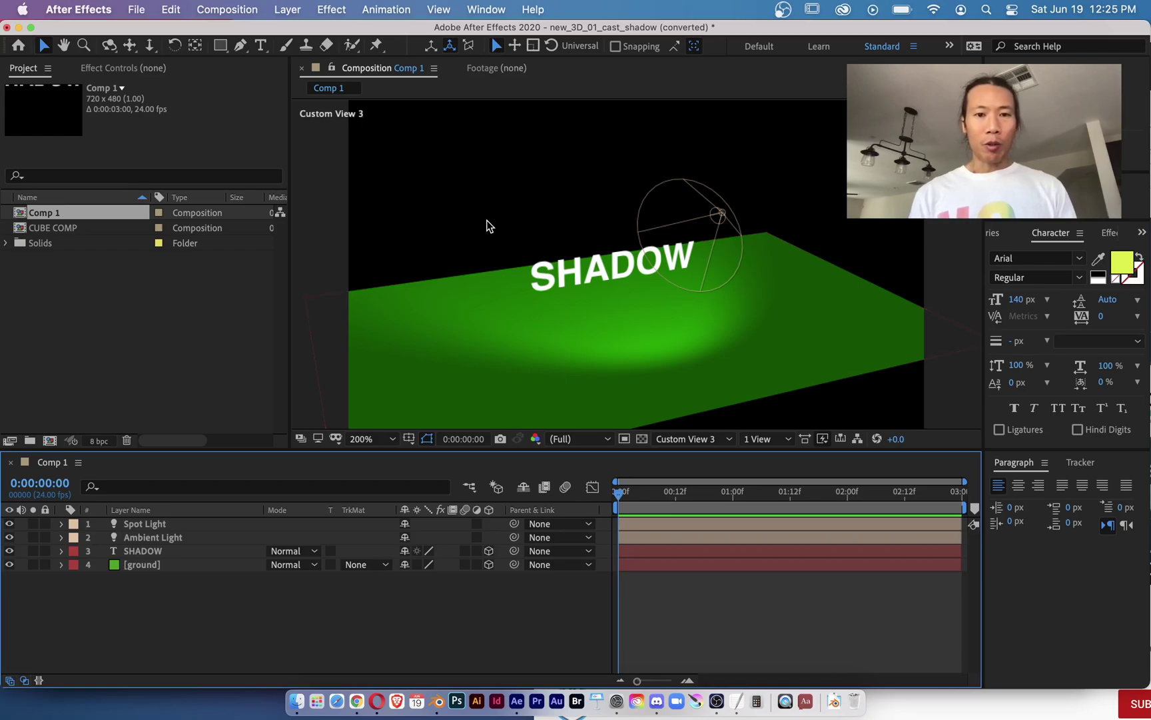
- Examine the SHADOW text, spot light and green ground from different angles by orbiting, panning and dollying the custom 3D view
key("c")
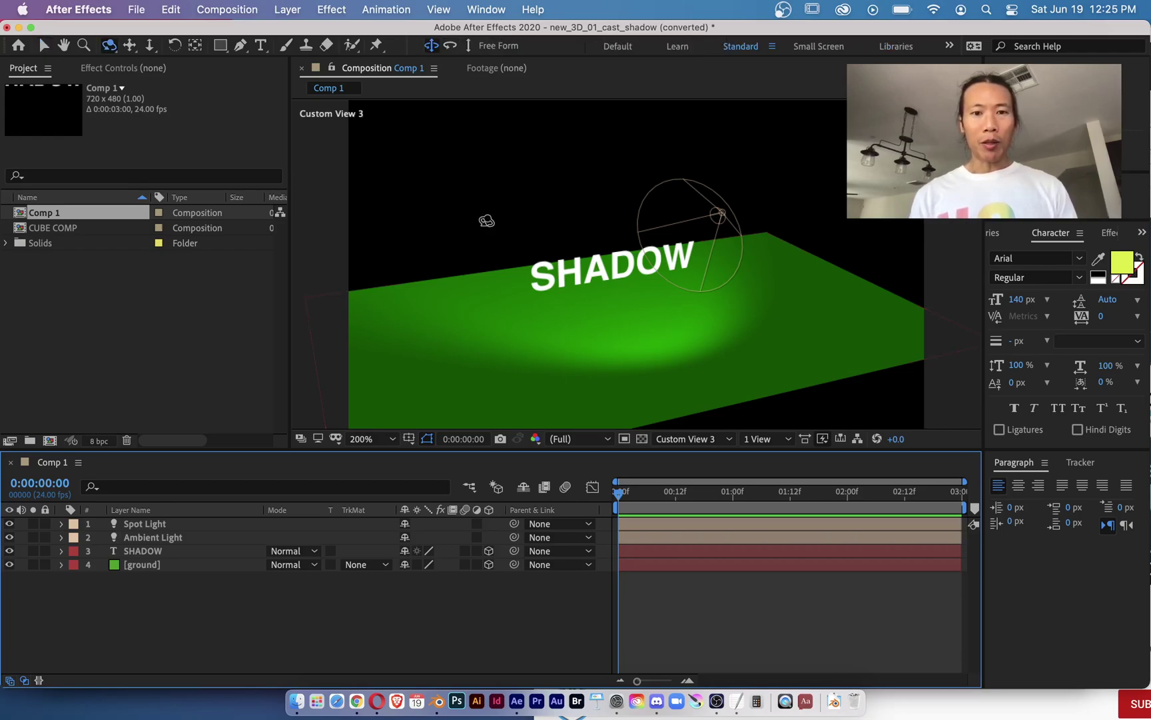
left_click_drag(514, 216, 382, 213)
mouse_move(764, 212)
left_mouse_down()
mouse_move(591, 211)
mouse_move(781, 219)
mouse_move(726, 211)
mouse_move(744, 209)
left_mouse_up()
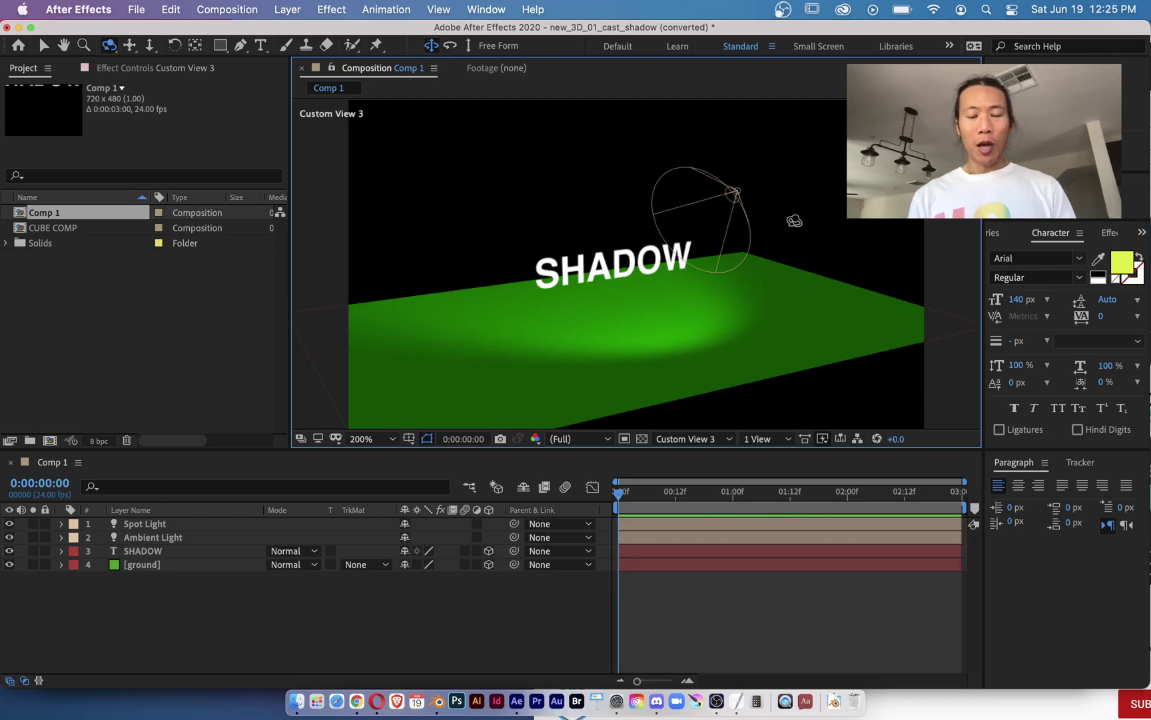
key("c")
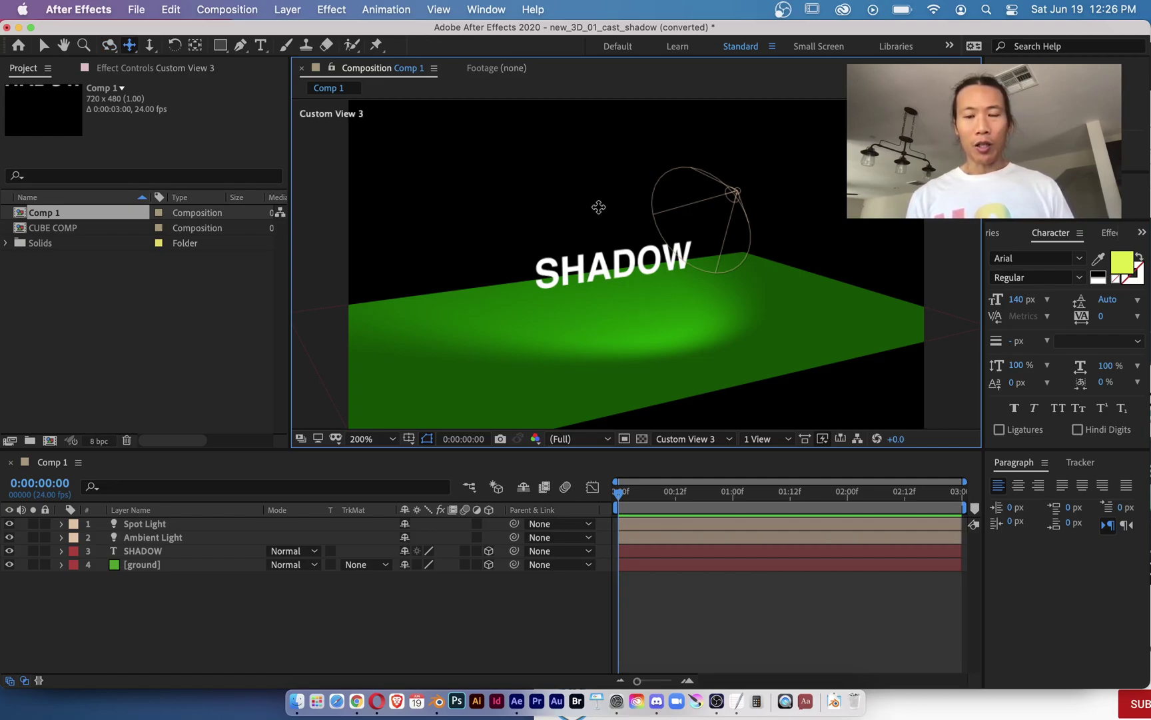
left_click_drag(599, 207, 617, 249)
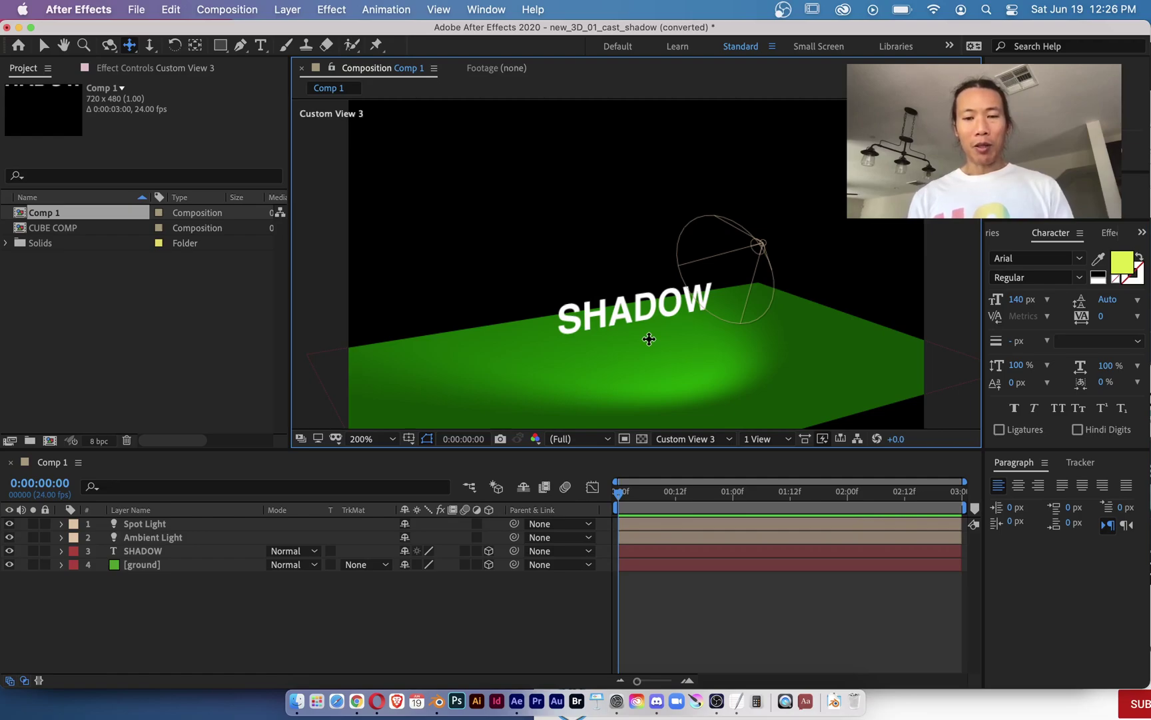
key("c")
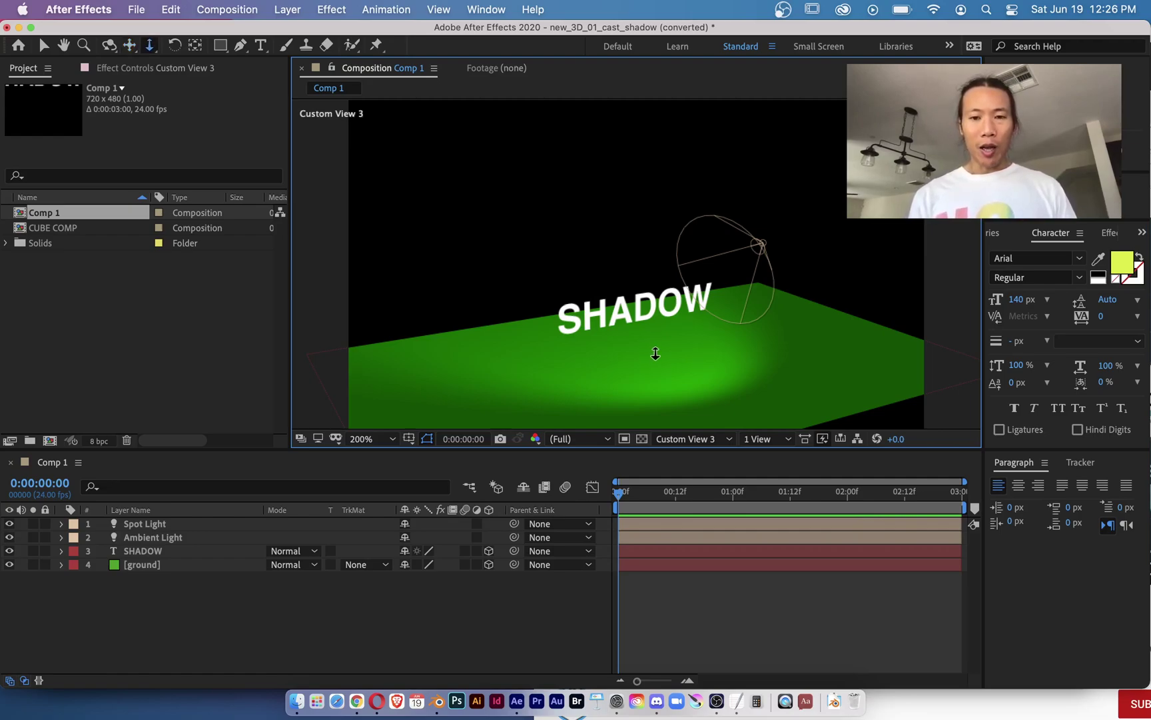
left_click_drag(655, 353, 663, 298)
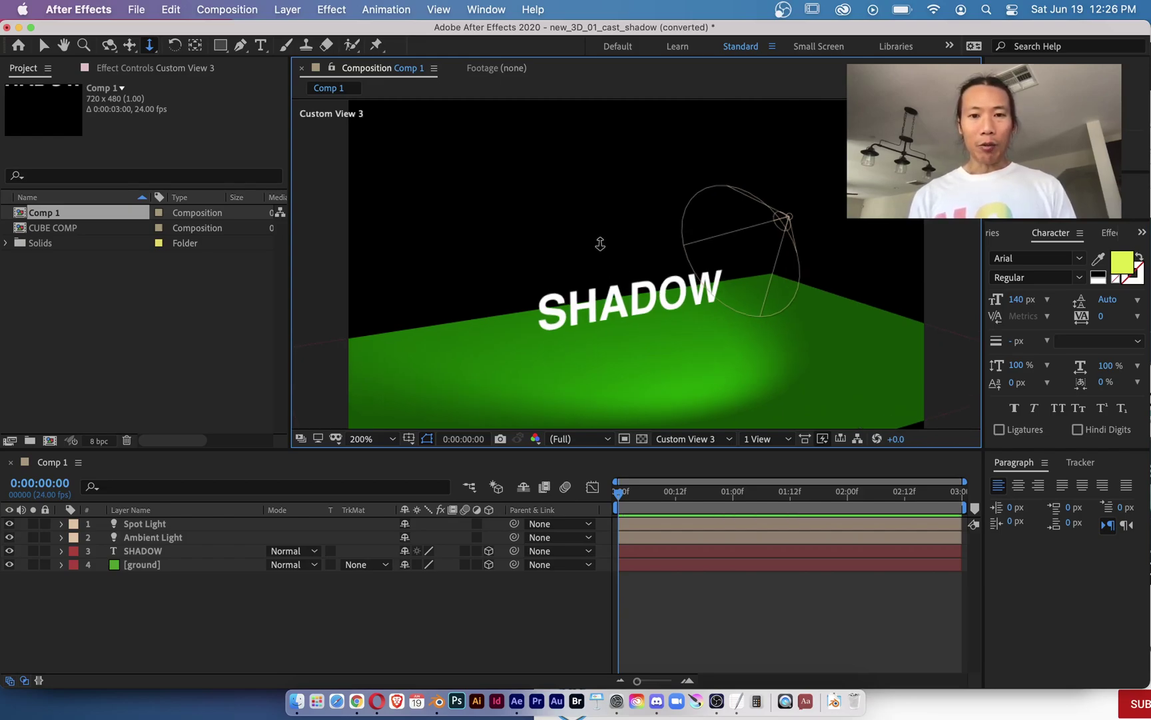
key("c")
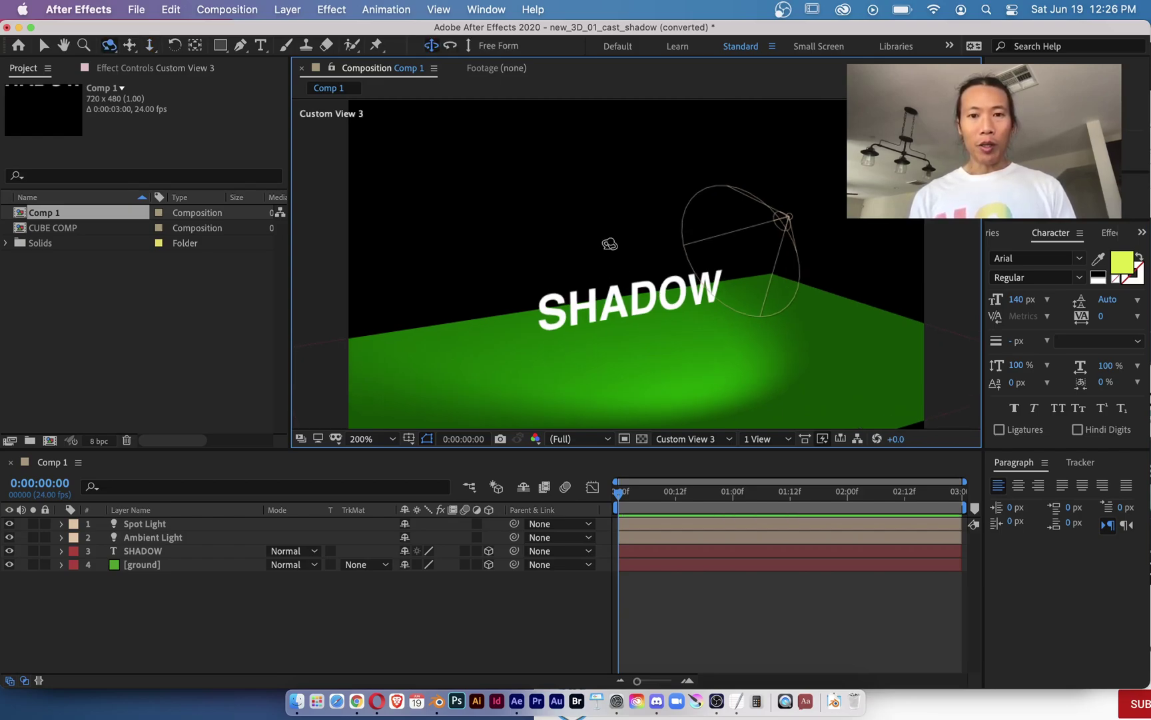
key("c")
key("c")
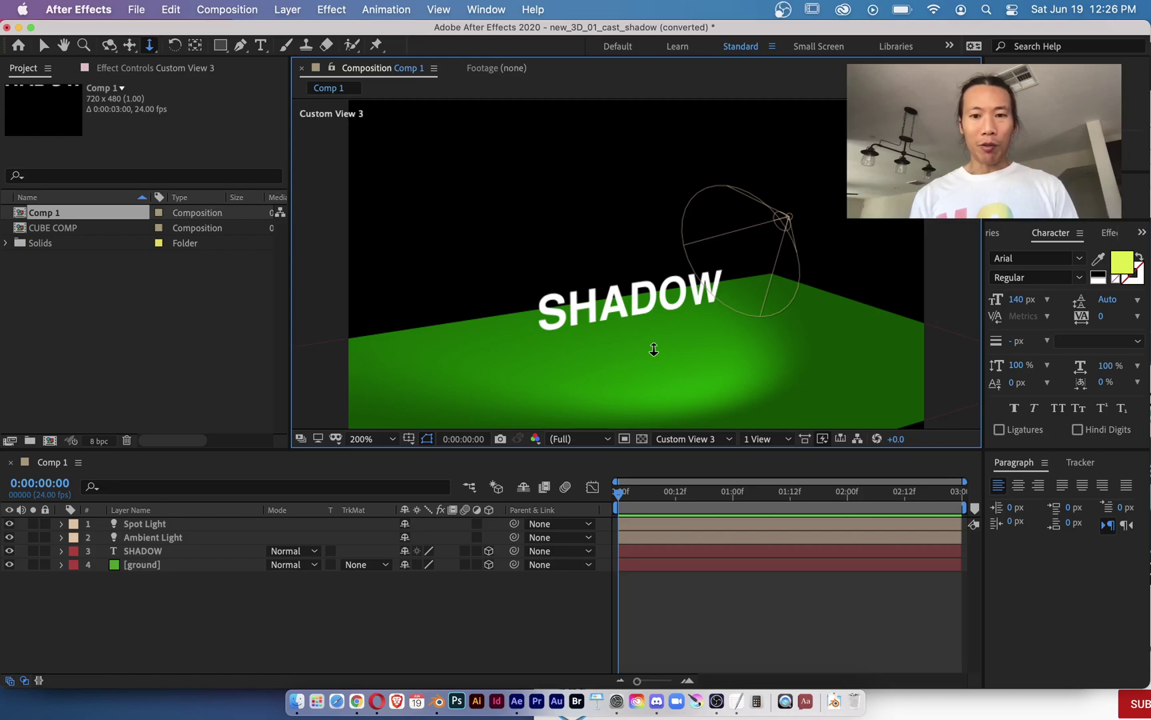
key("v")
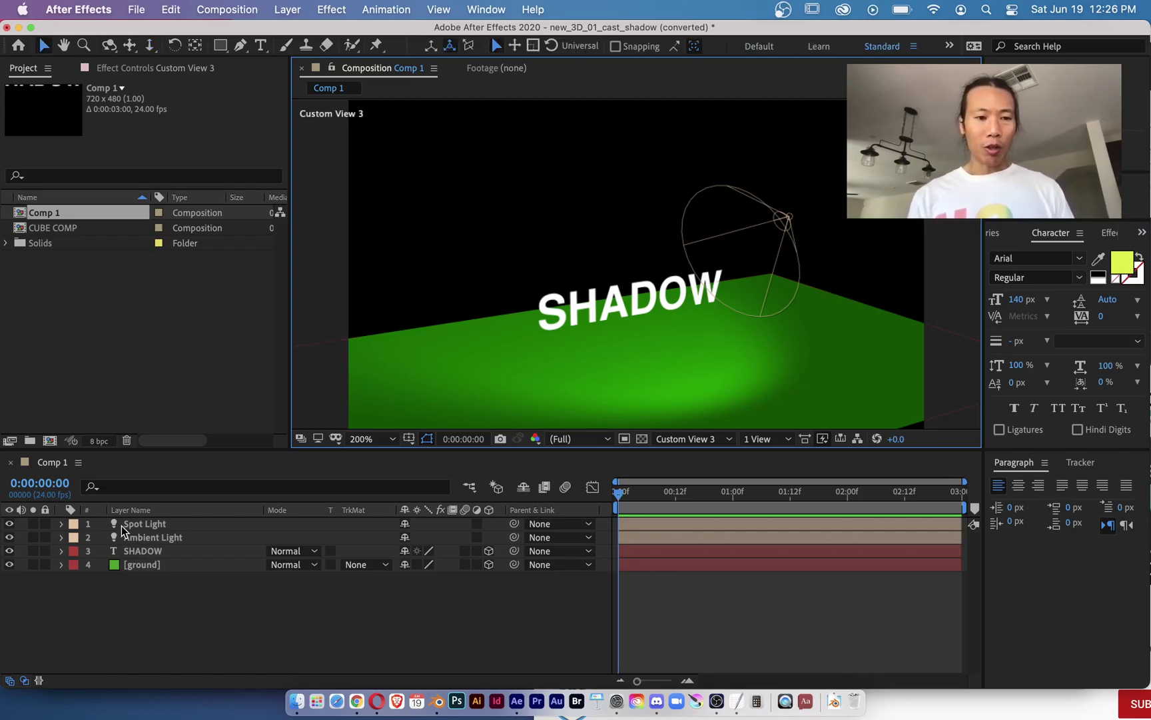
- Switch Casts Shadows to On in the light options of the Spot Light layer above the SHADOW text
left_click(62, 524)
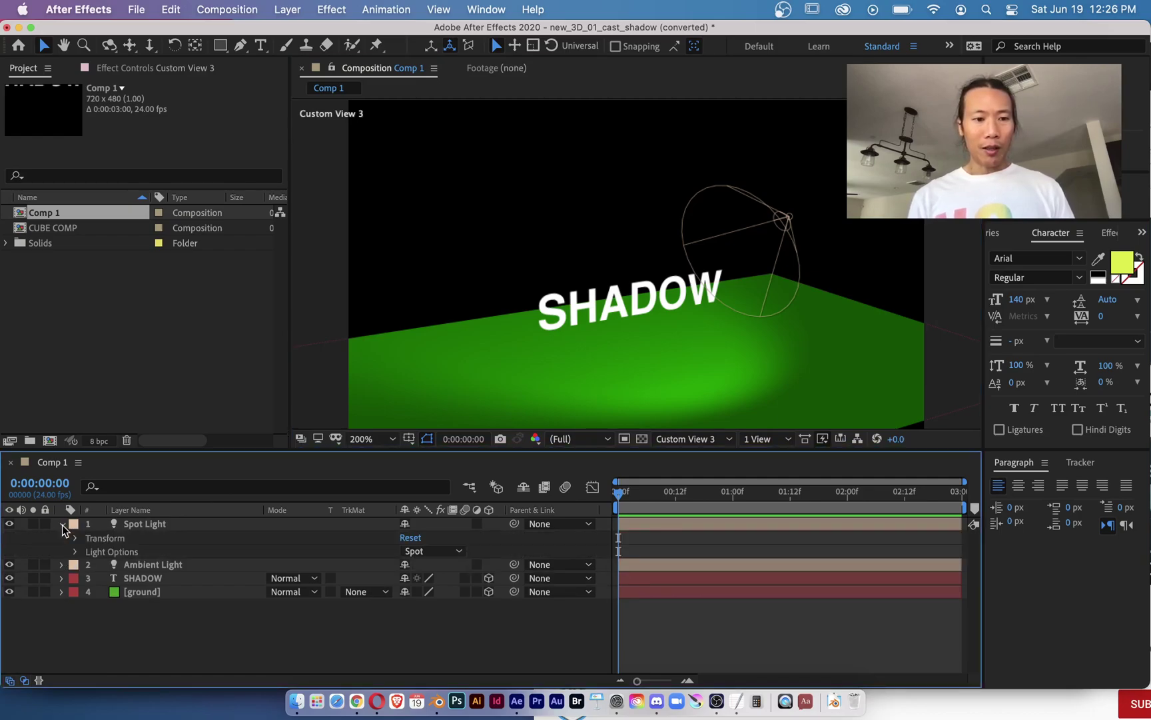
left_click(74, 551)
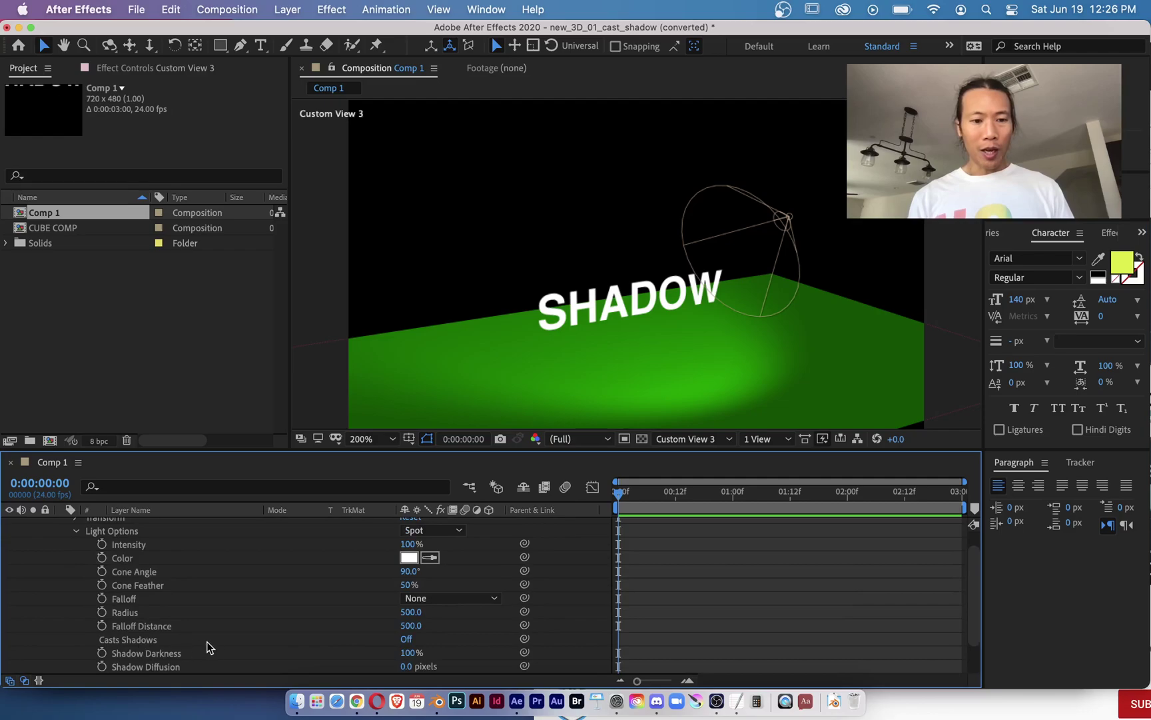
left_click(406, 639)
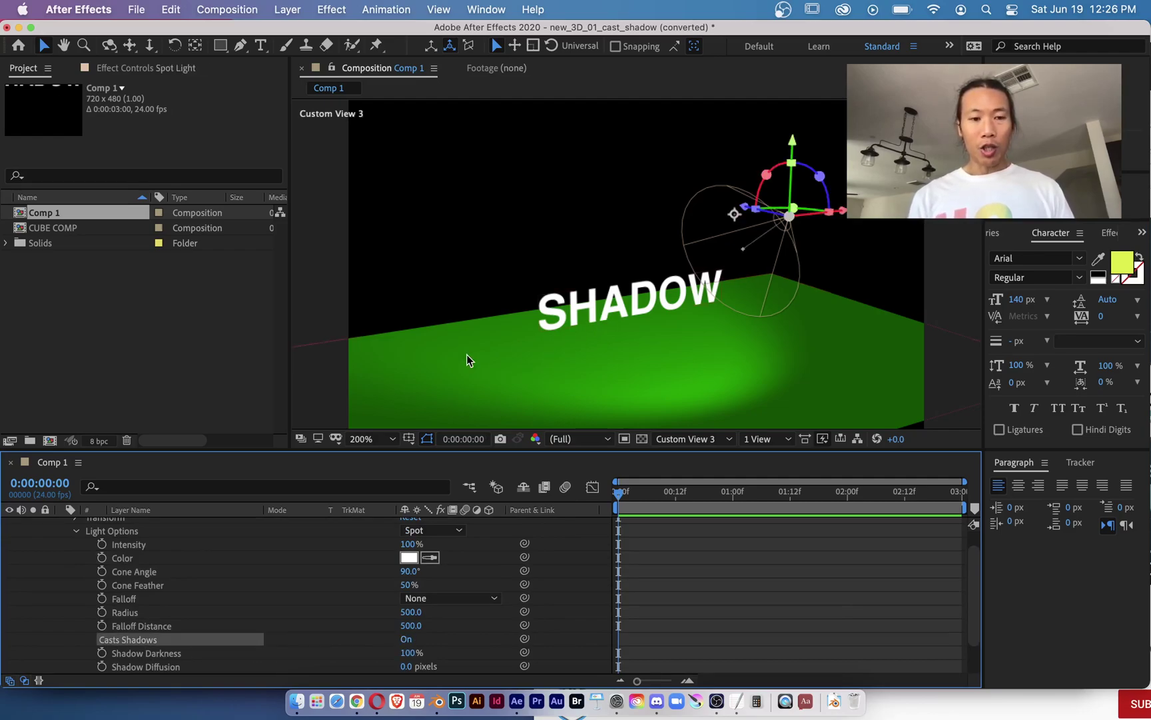
scroll(128, 562, "down", 3)
scroll(128, 562, "up", 5)
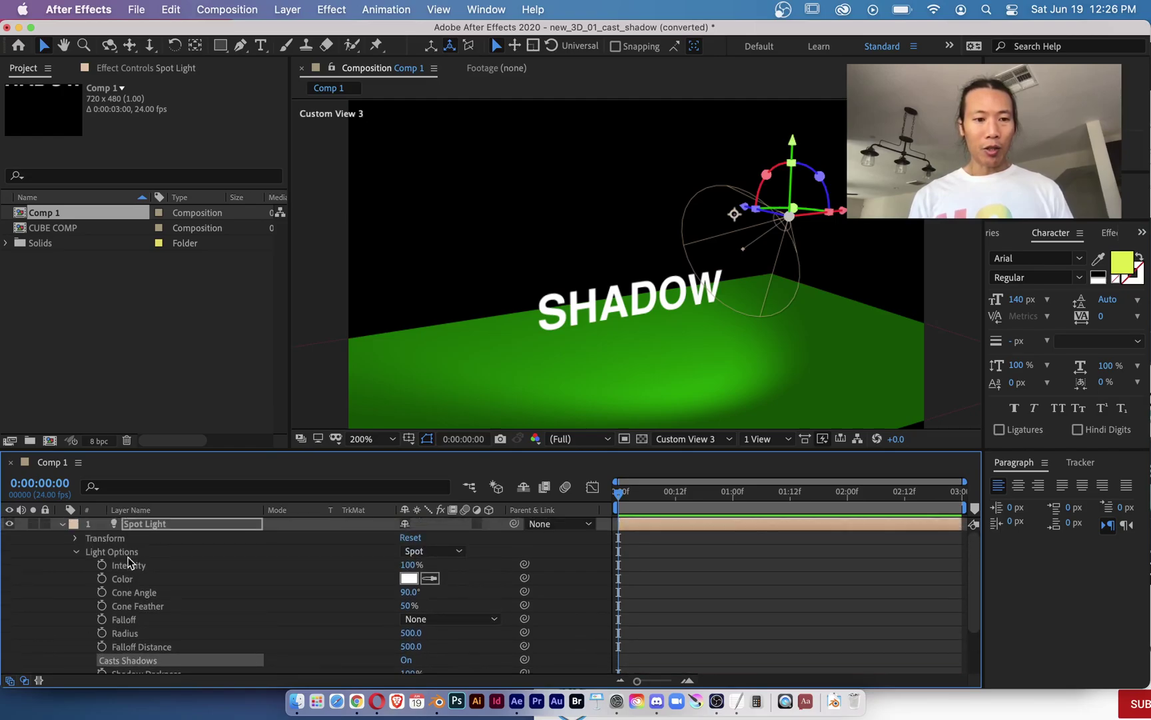
left_click(63, 525)
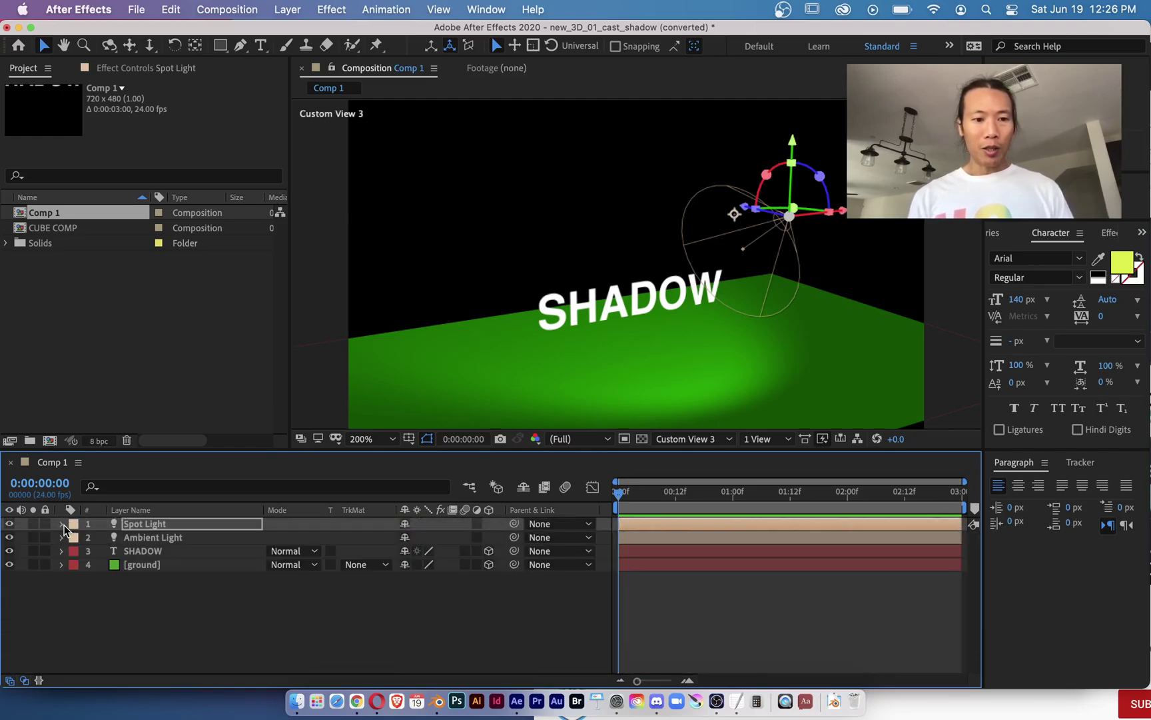
- Switch Casts Shadows to On in the material options of the SHADOW text layer
left_click(138, 550)
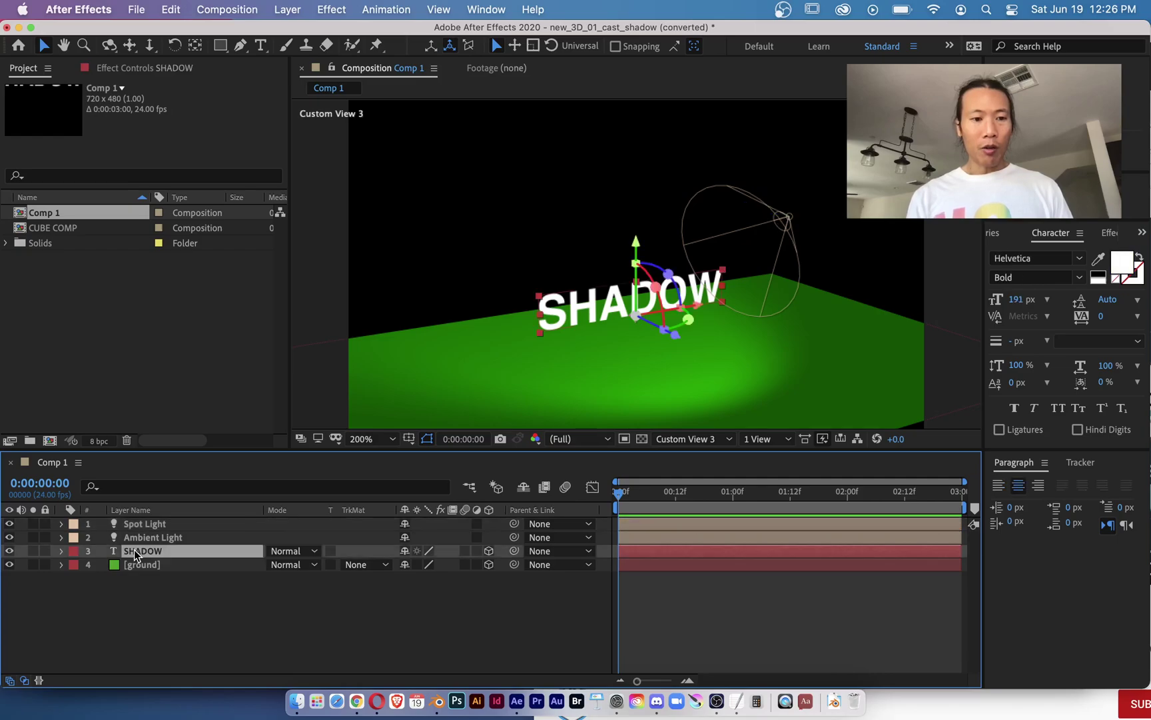
left_click(62, 551)
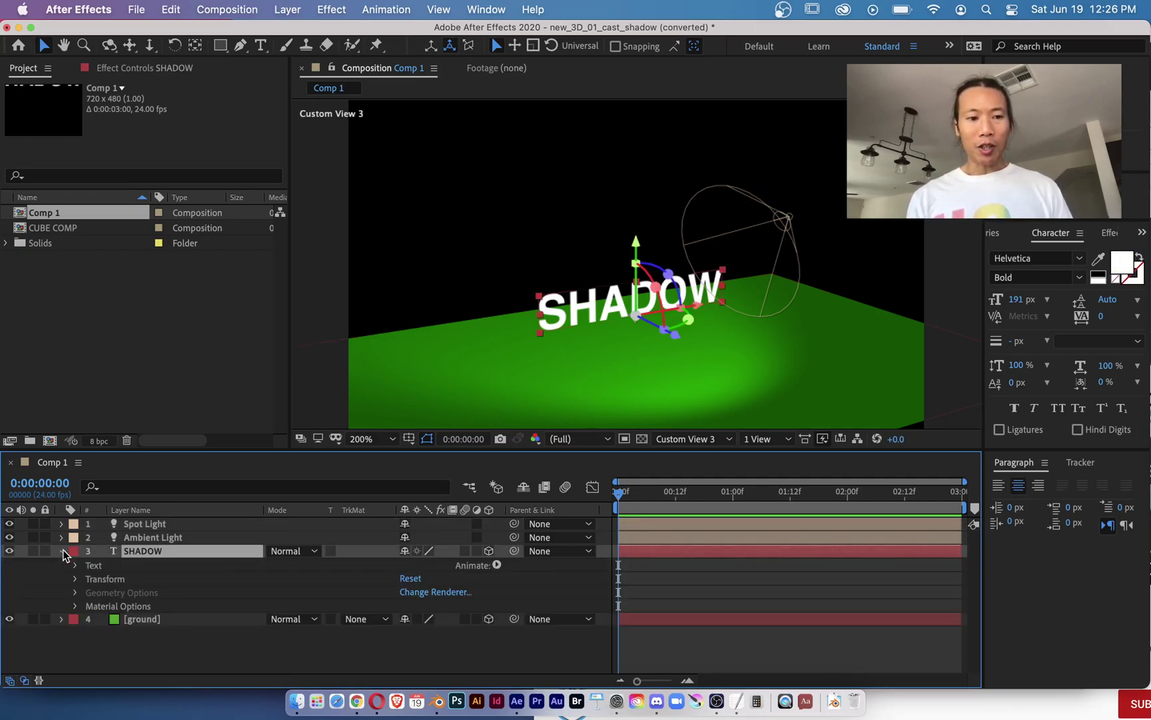
left_click(75, 606)
scroll(100, 605, "down", 3)
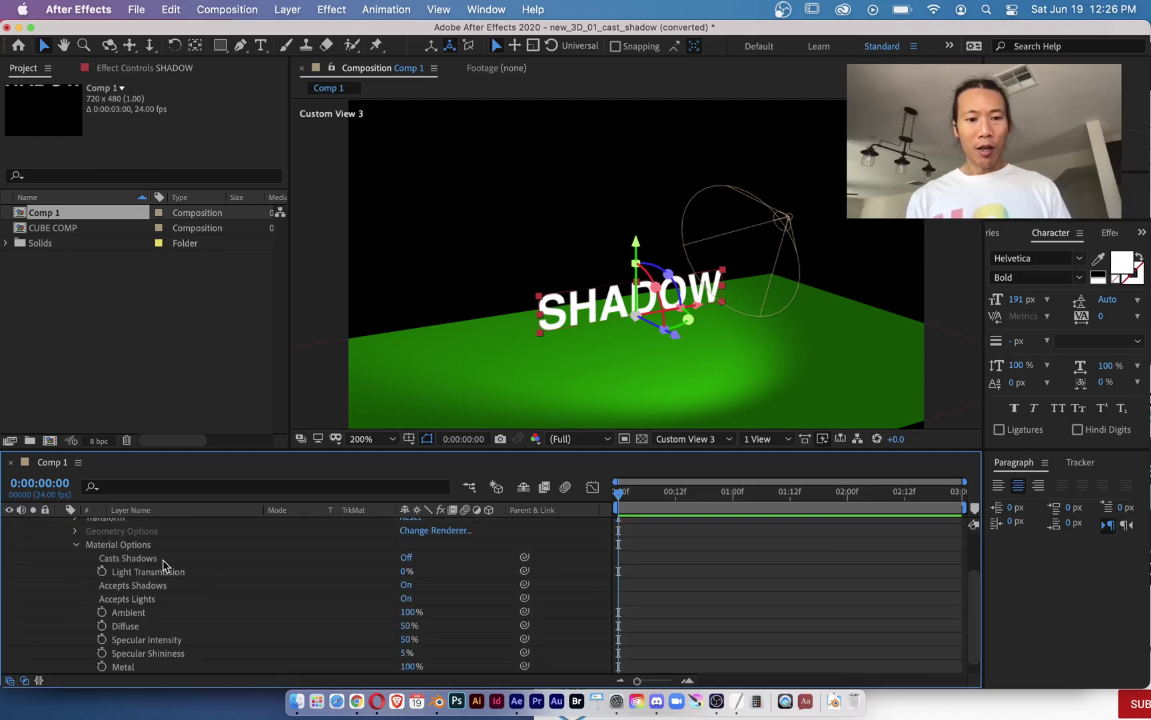
left_click(407, 558)
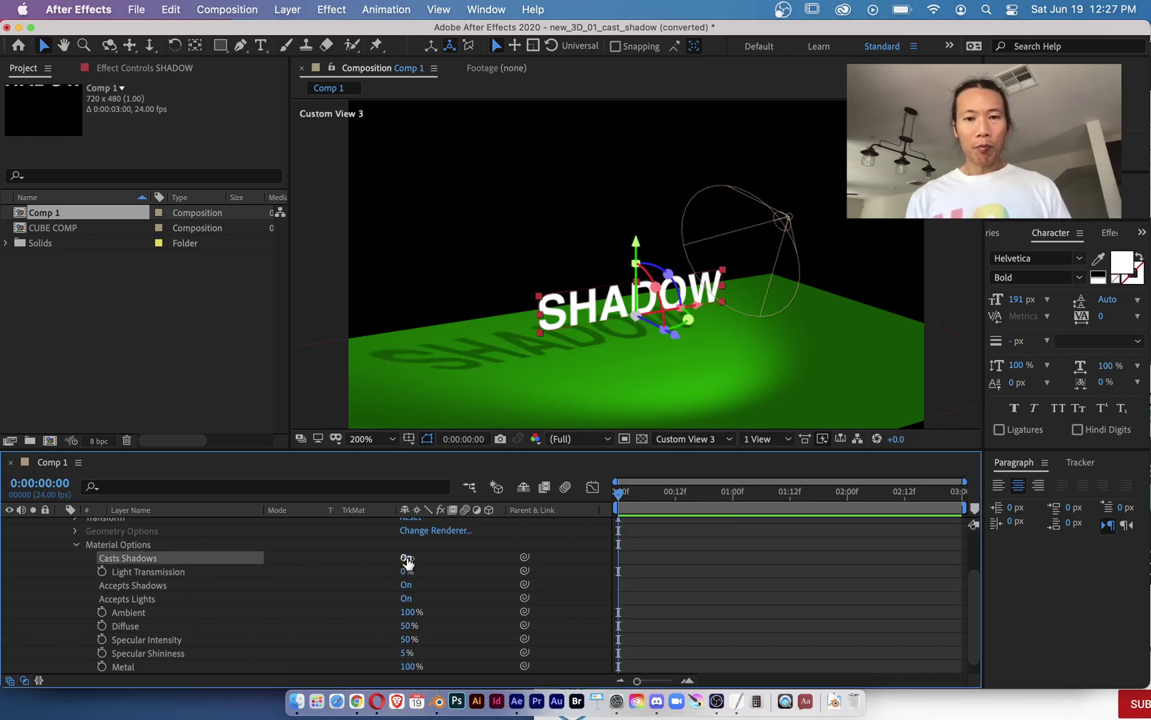
key("c")
left_click(541, 353)
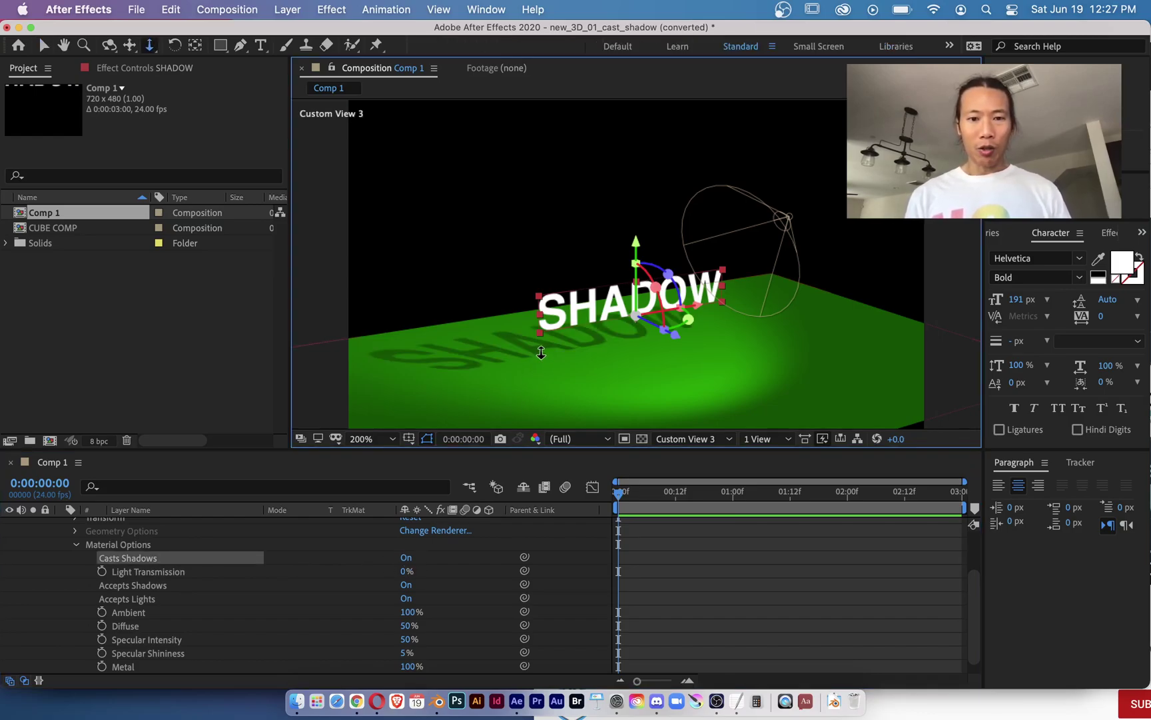
key("c")
key("c")
key("c")
left_click_drag(540, 351, 593, 340)
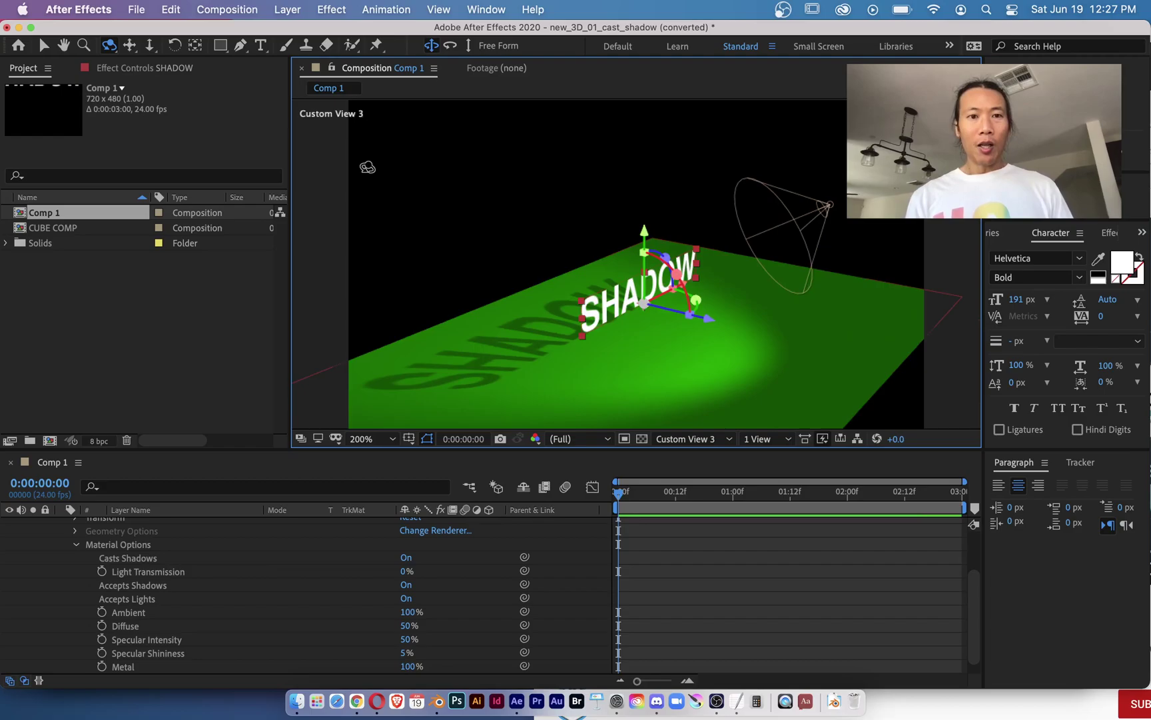
- Open the project new_3D_02_shadow_cube_comp.aep from the Day_06 folder, discarding changes to the current project and accepting the version conversion
left_click(135, 9)
left_click(174, 50)
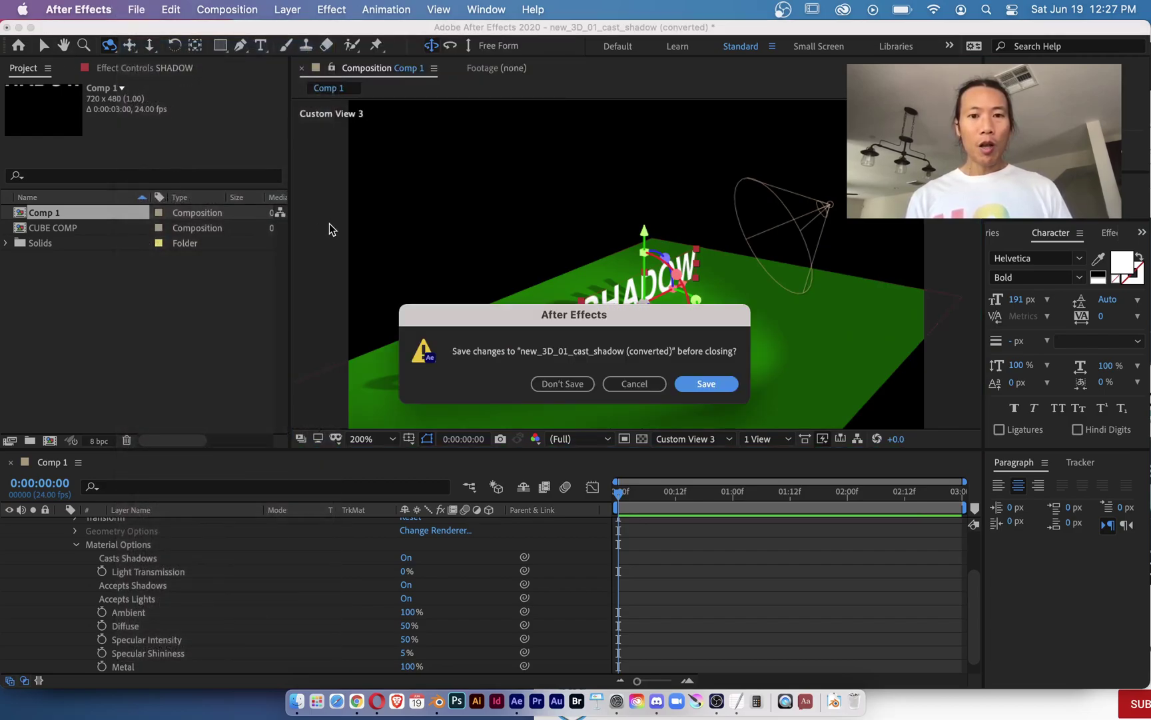
left_click(584, 389)
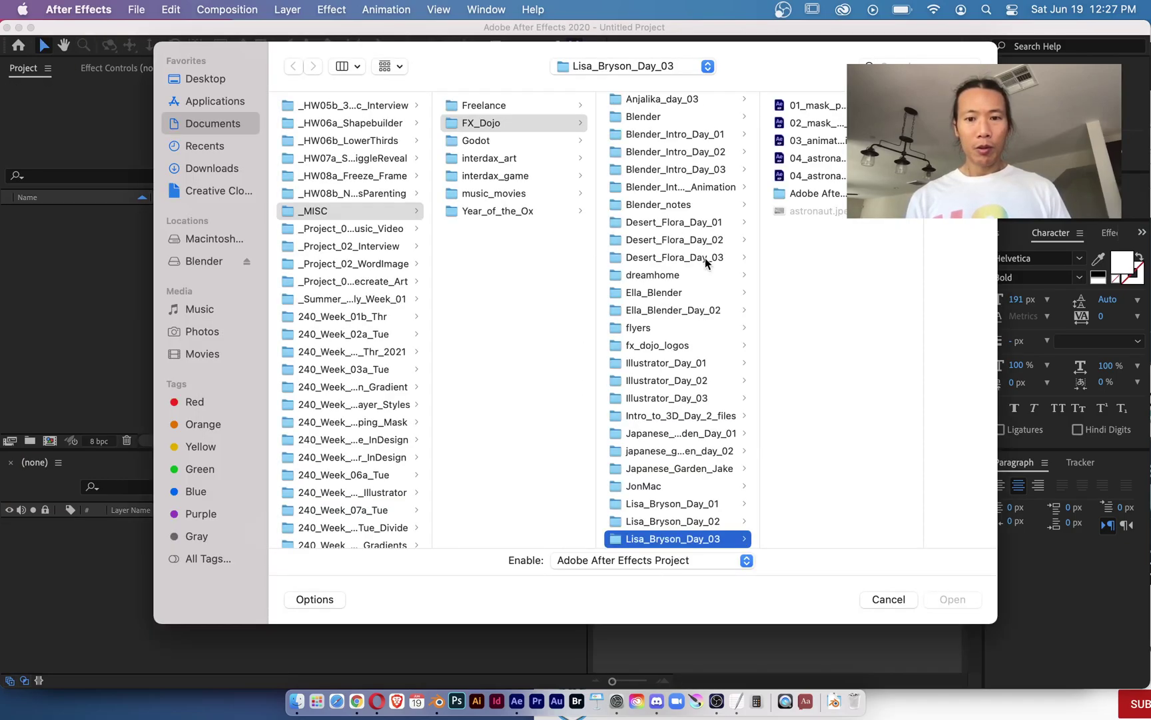
scroll(705, 260, "down", 5)
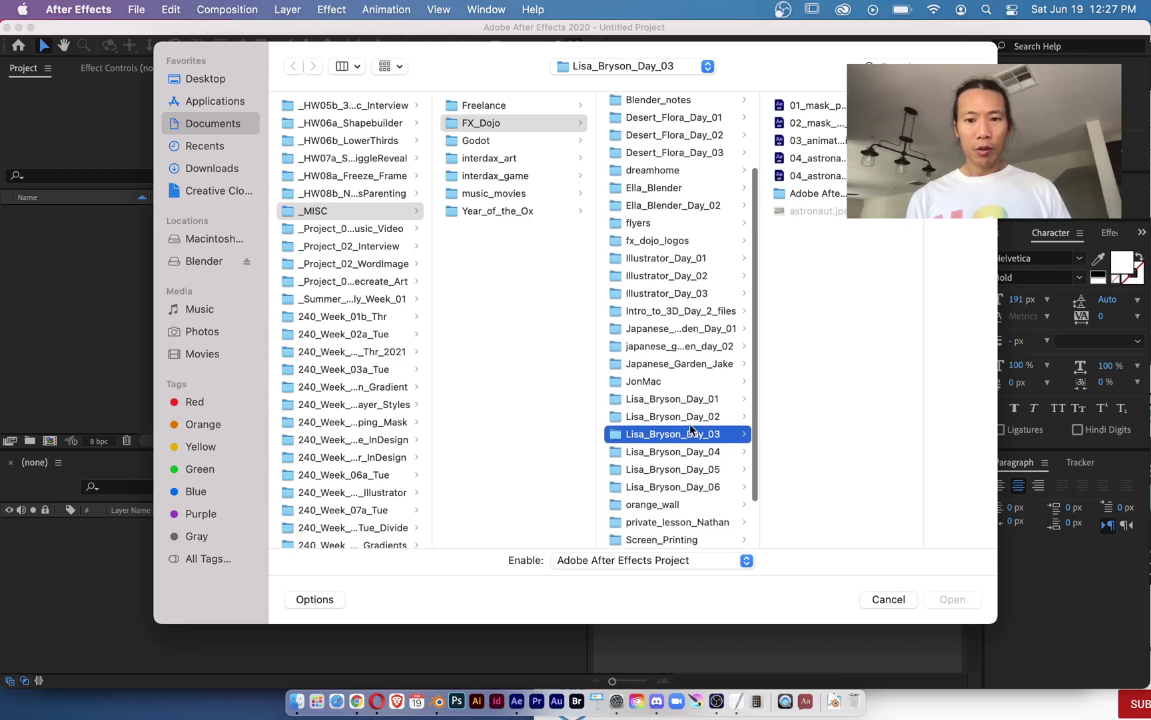
left_click(687, 489)
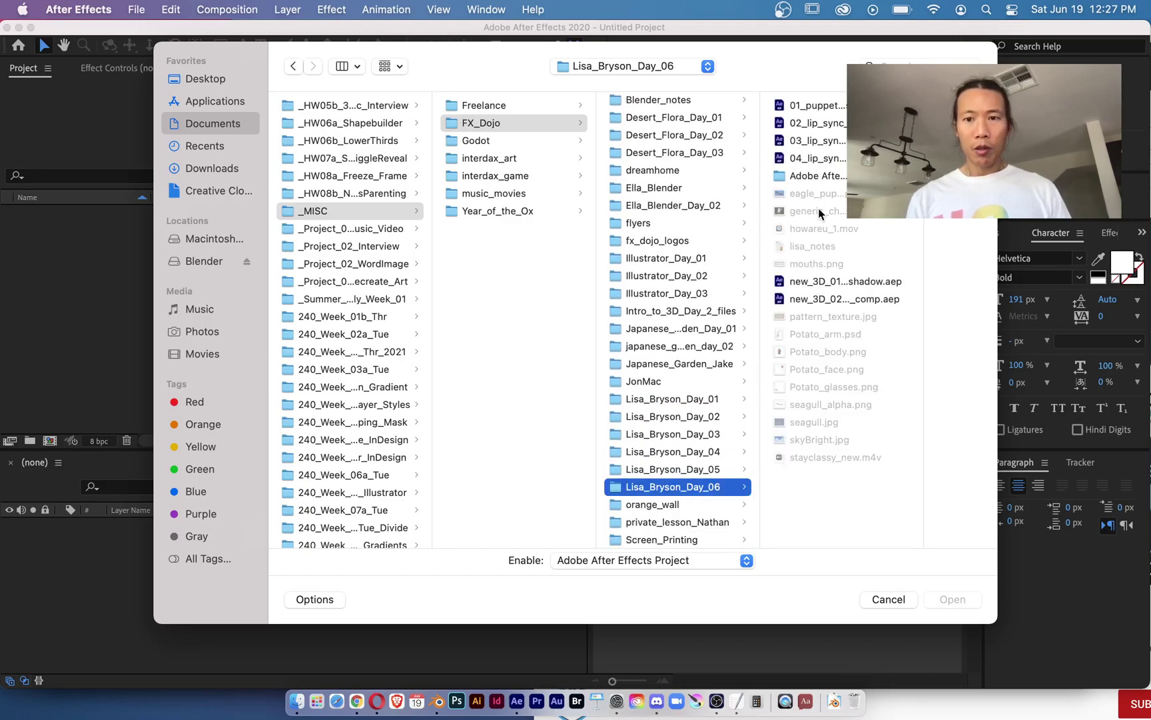
left_click(819, 299)
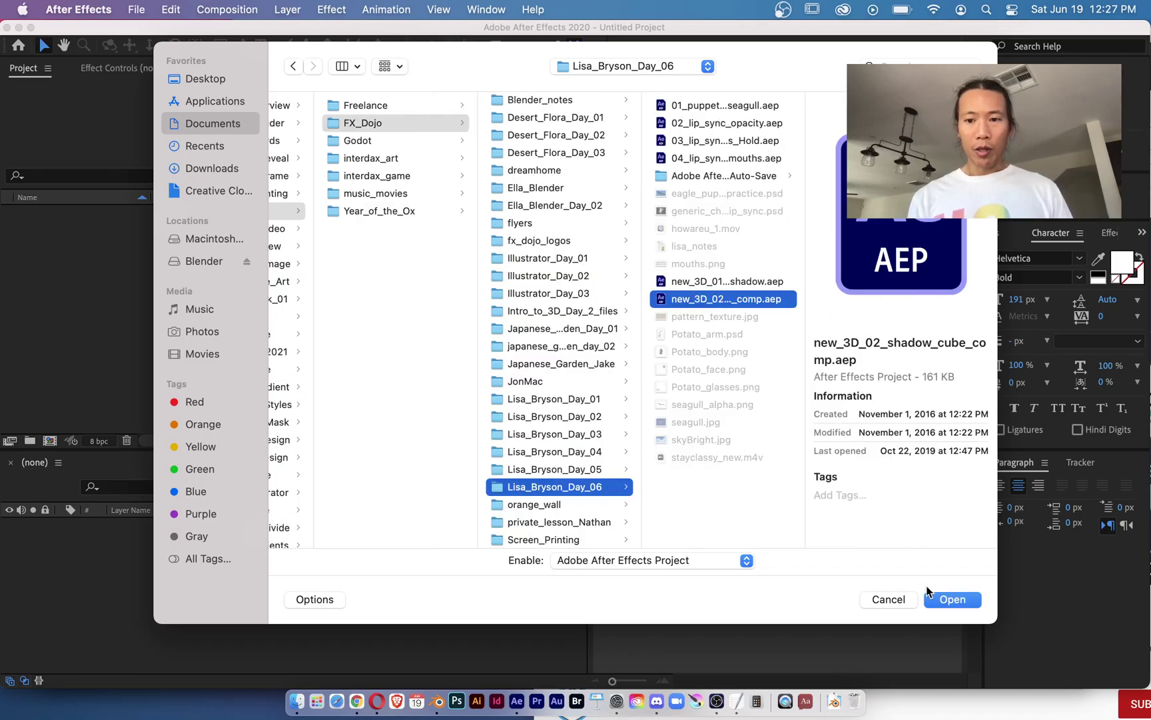
left_click(941, 602)
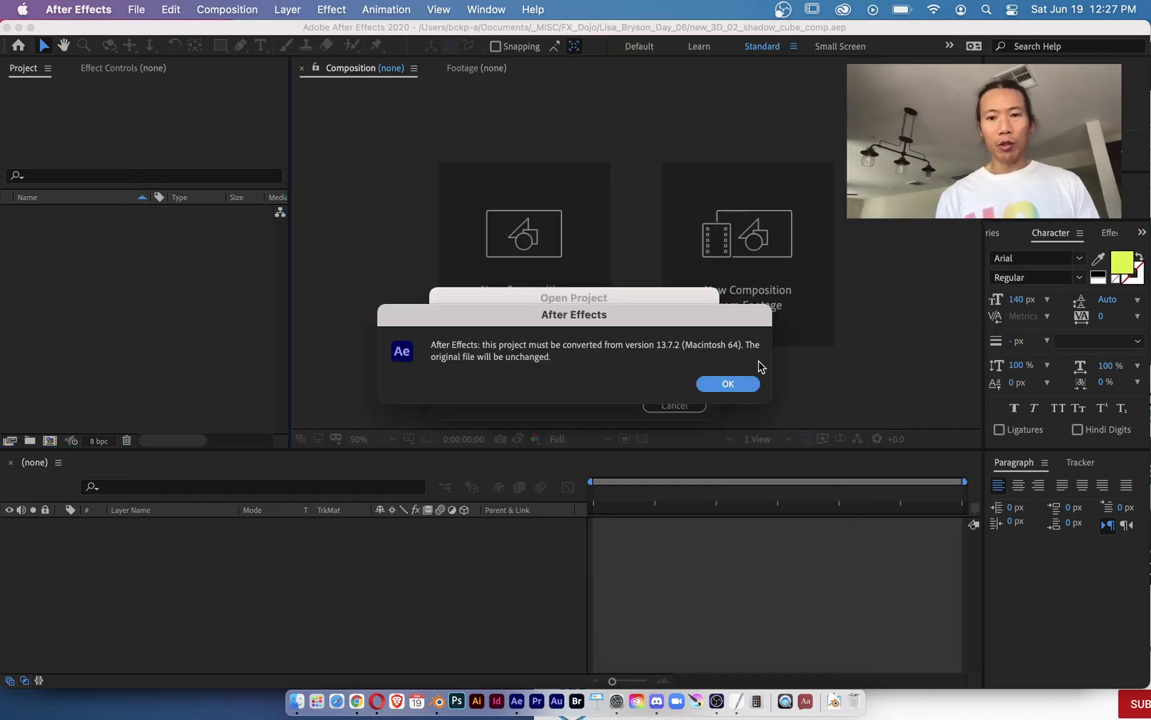
left_click(736, 383)
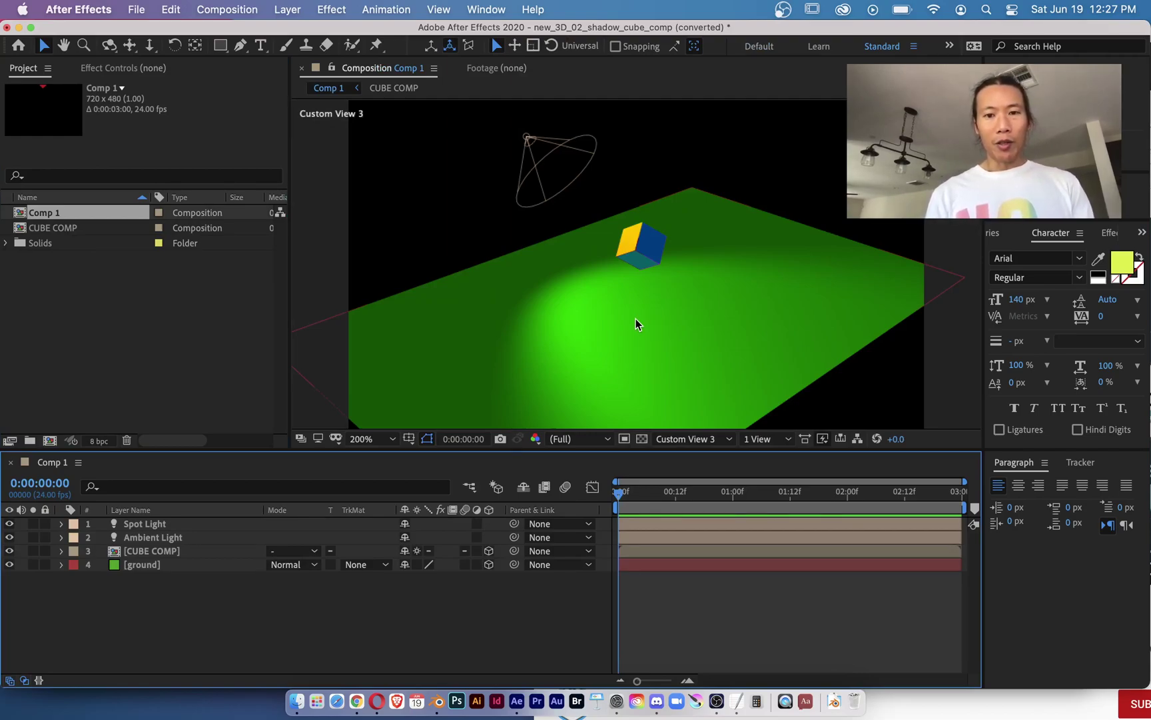
- Enable Casts Shadows in the Spot Light's light options for the cube scene in Comp 1
key("c")
left_click_drag(635, 319, 836, 293)
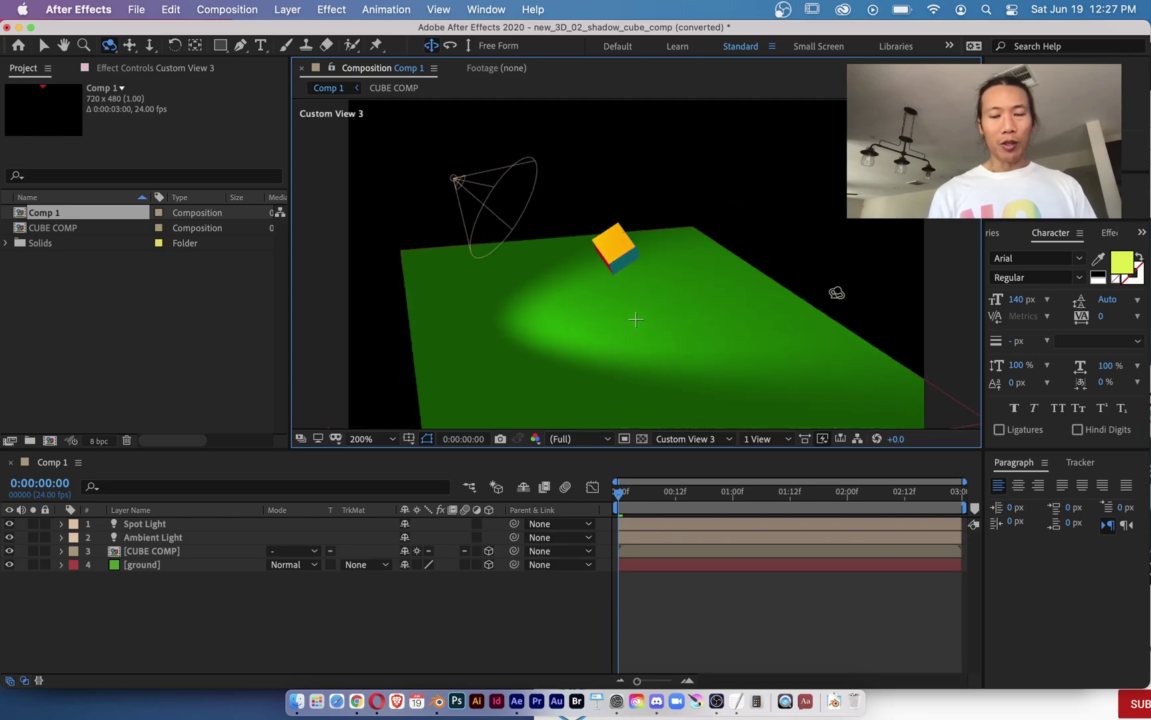
left_click_drag(764, 272, 767, 298)
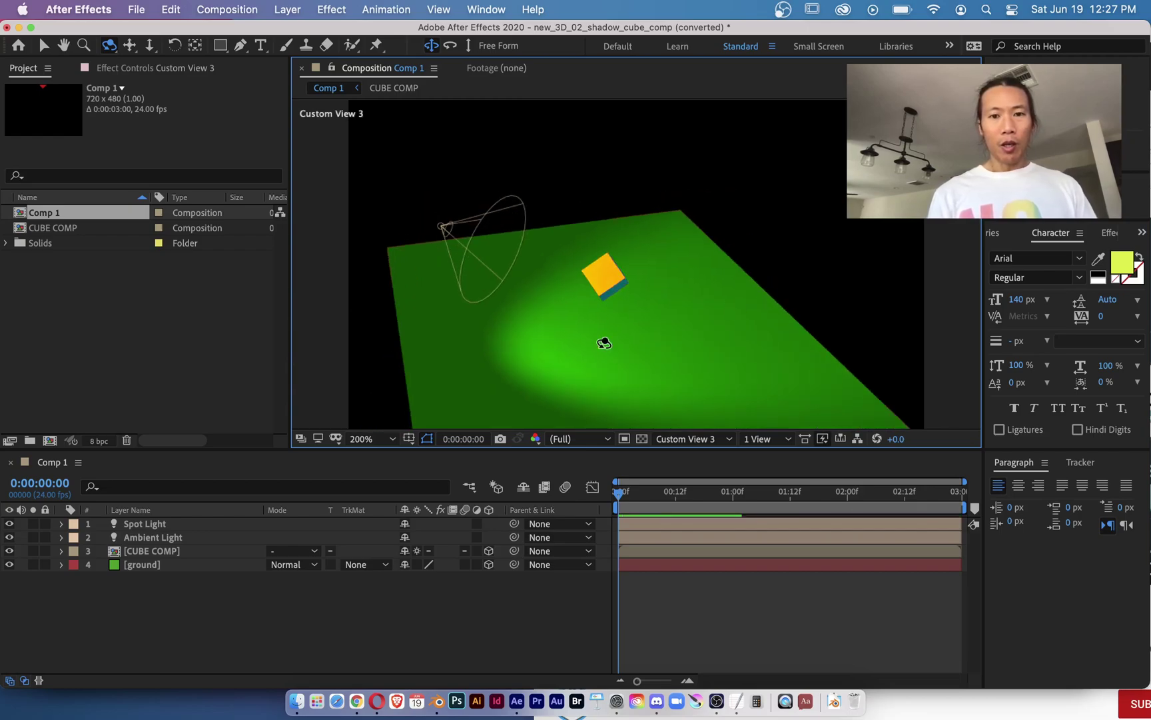
left_click(62, 524)
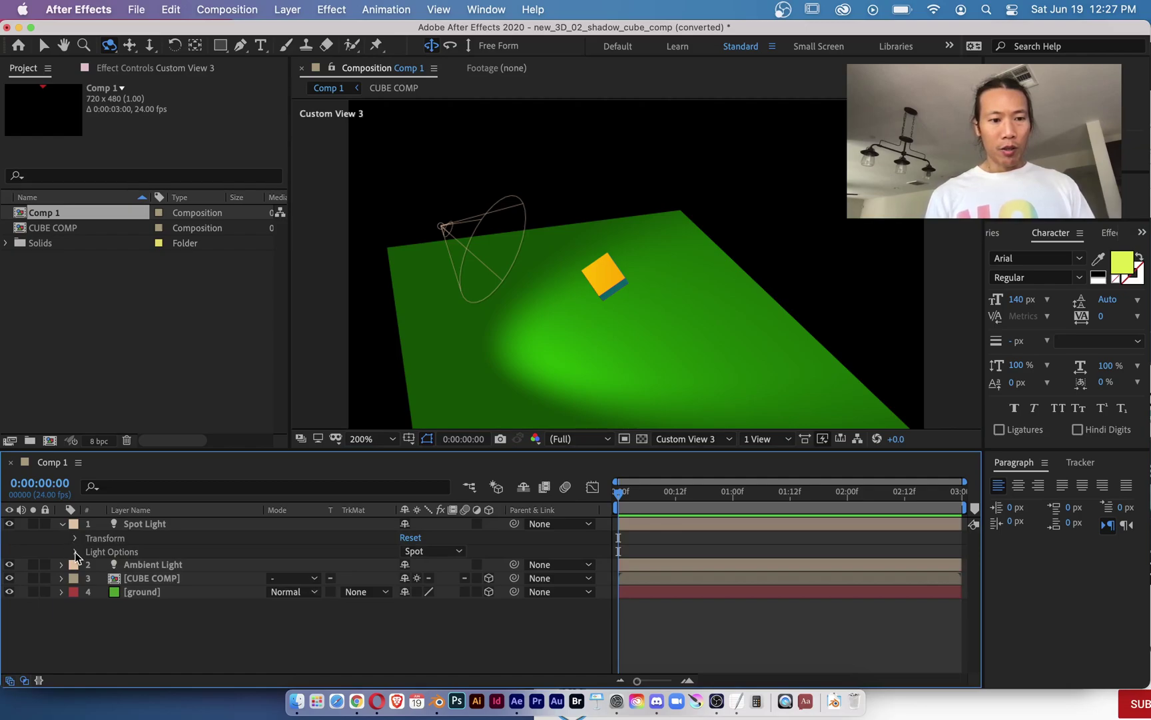
left_click(75, 551)
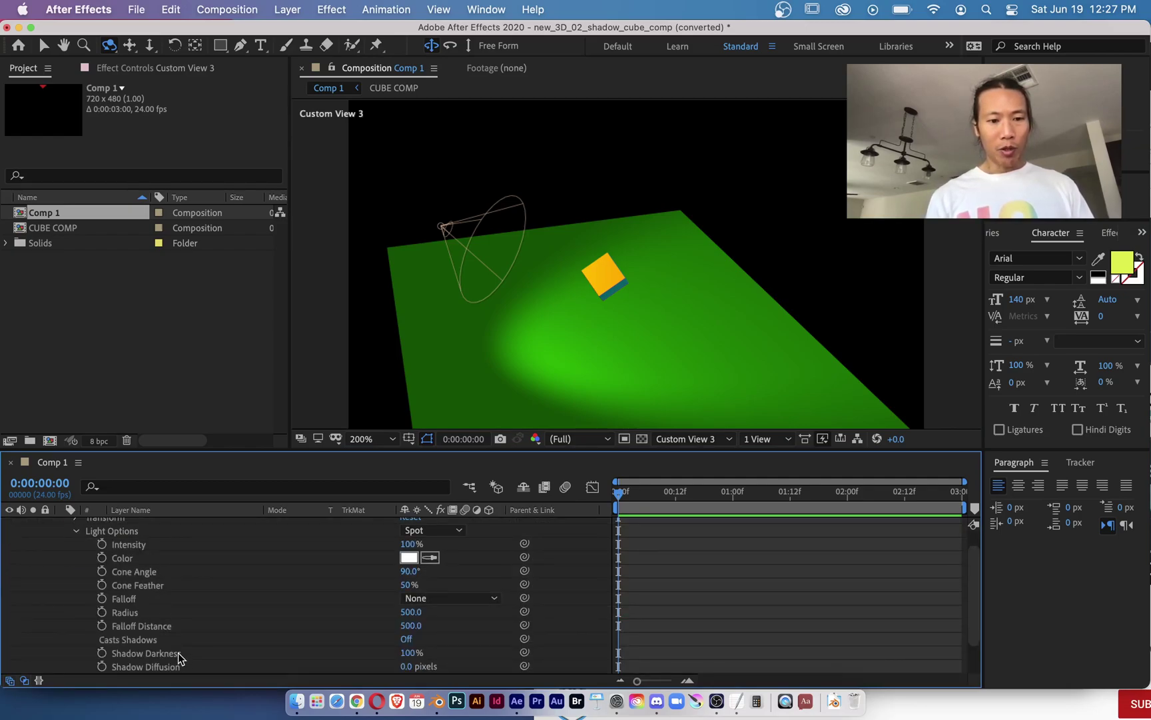
left_click(405, 639)
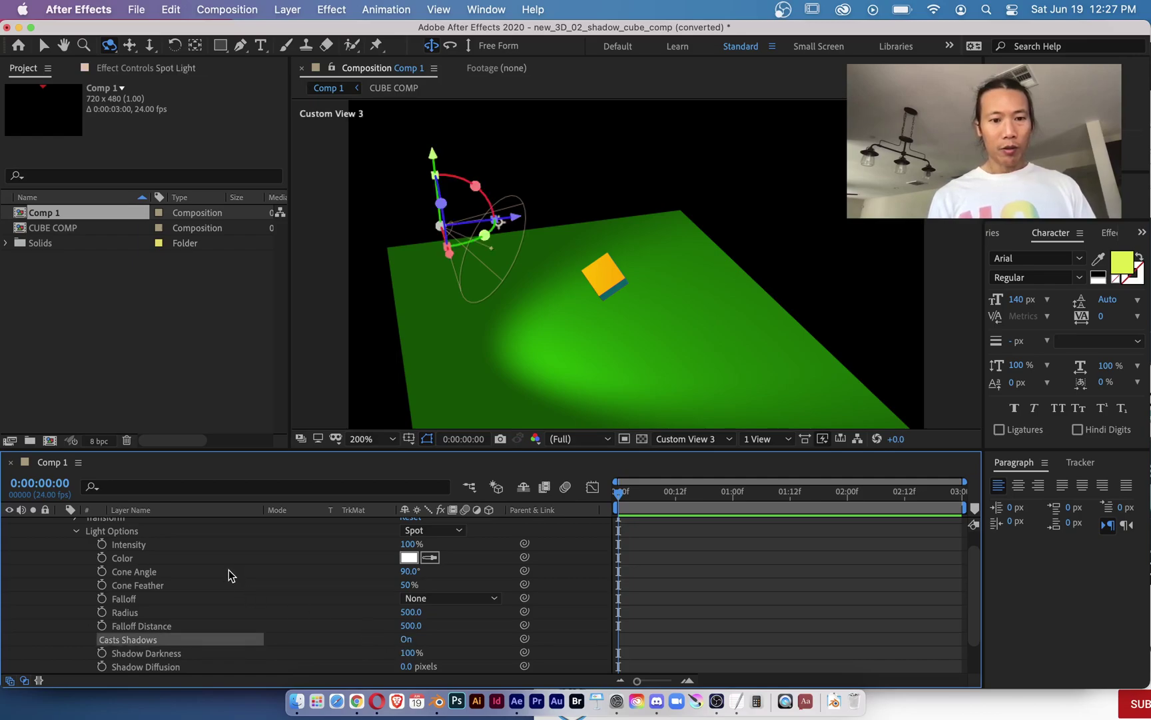
scroll(229, 570, "down", 3)
scroll(228, 569, "up", 5)
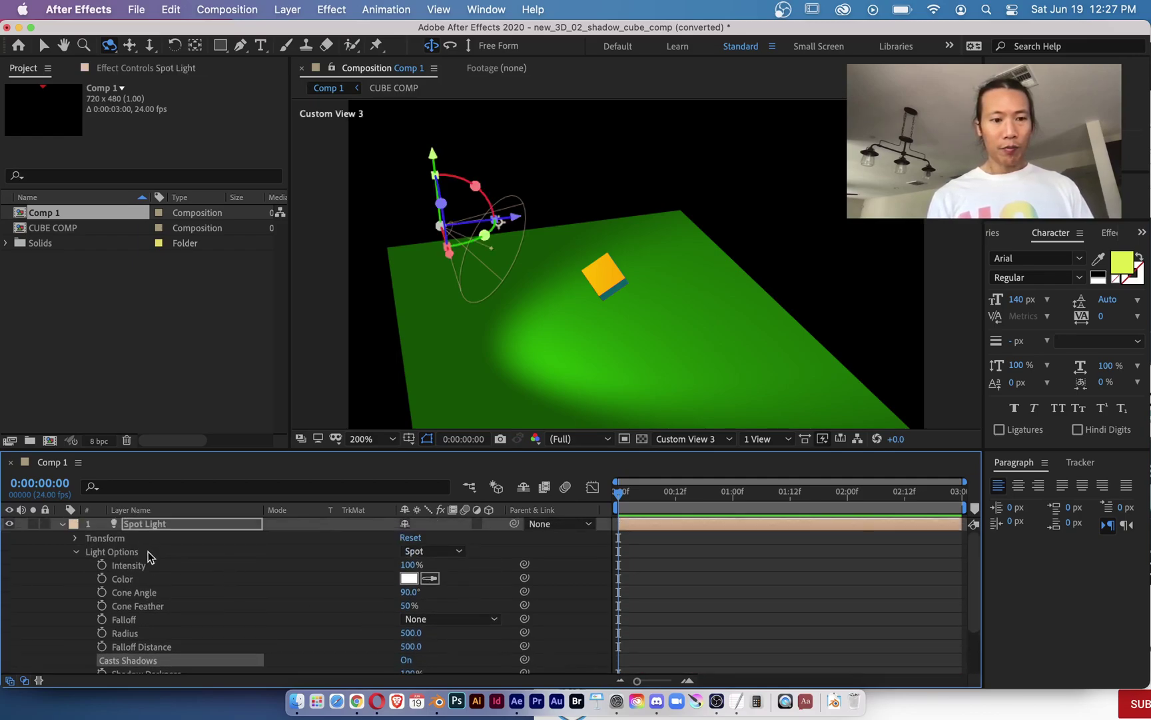
left_click(62, 524)
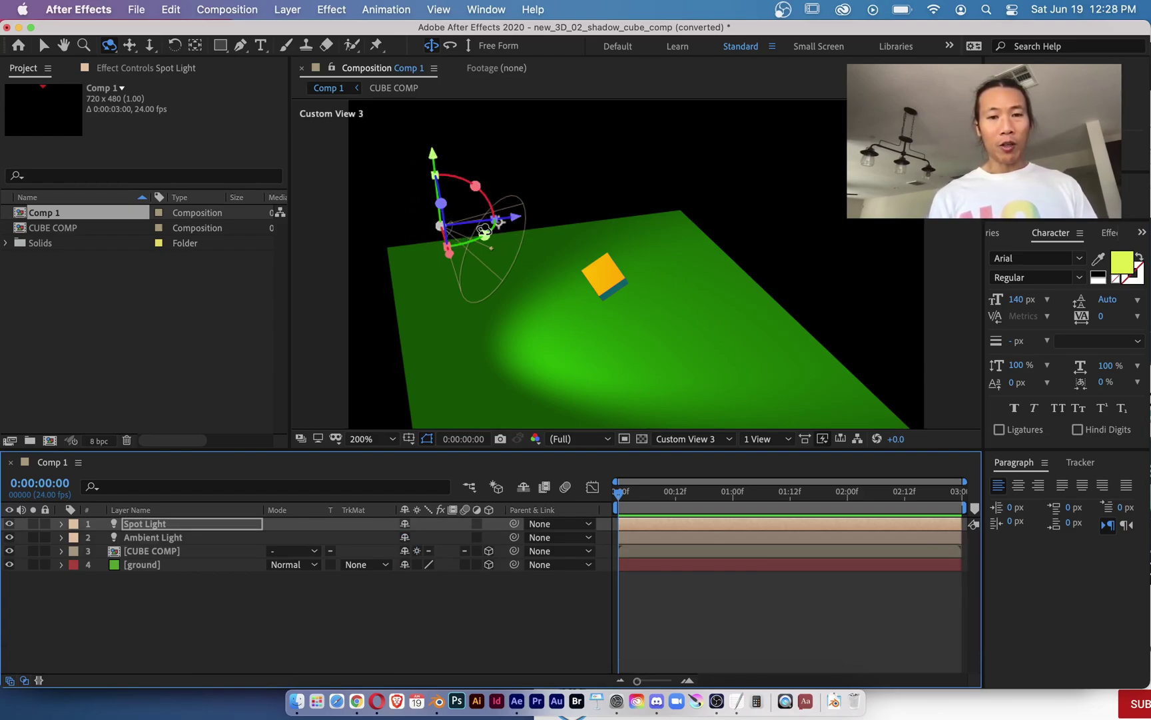
left_click_drag(578, 212, 485, 206)
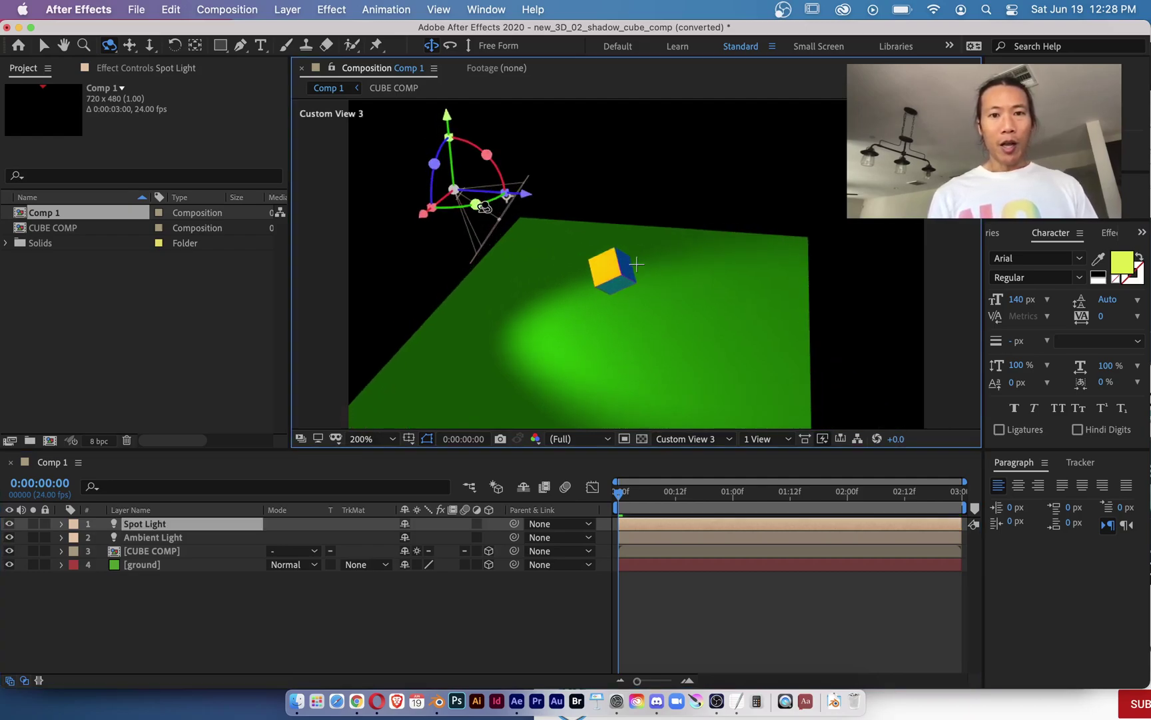
- Raise the Spot Light slightly along its vertical axis above the ground in Comp 1, leaving it deselected
key("v")
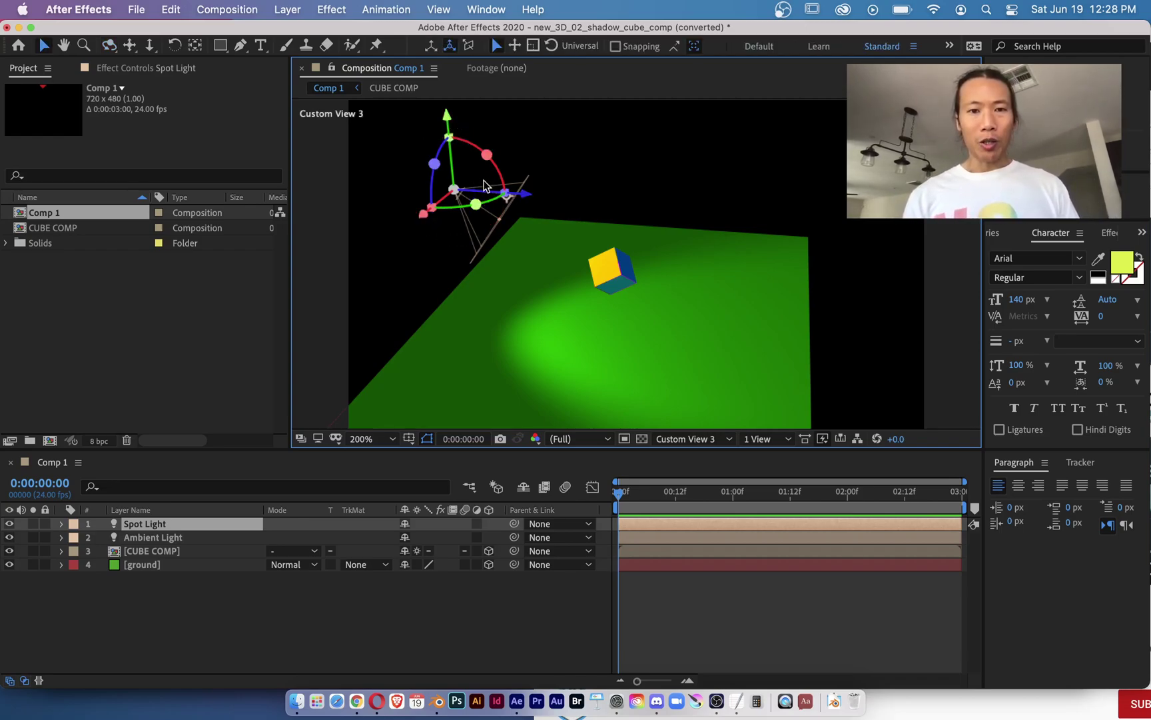
left_click_drag(451, 146, 452, 88)
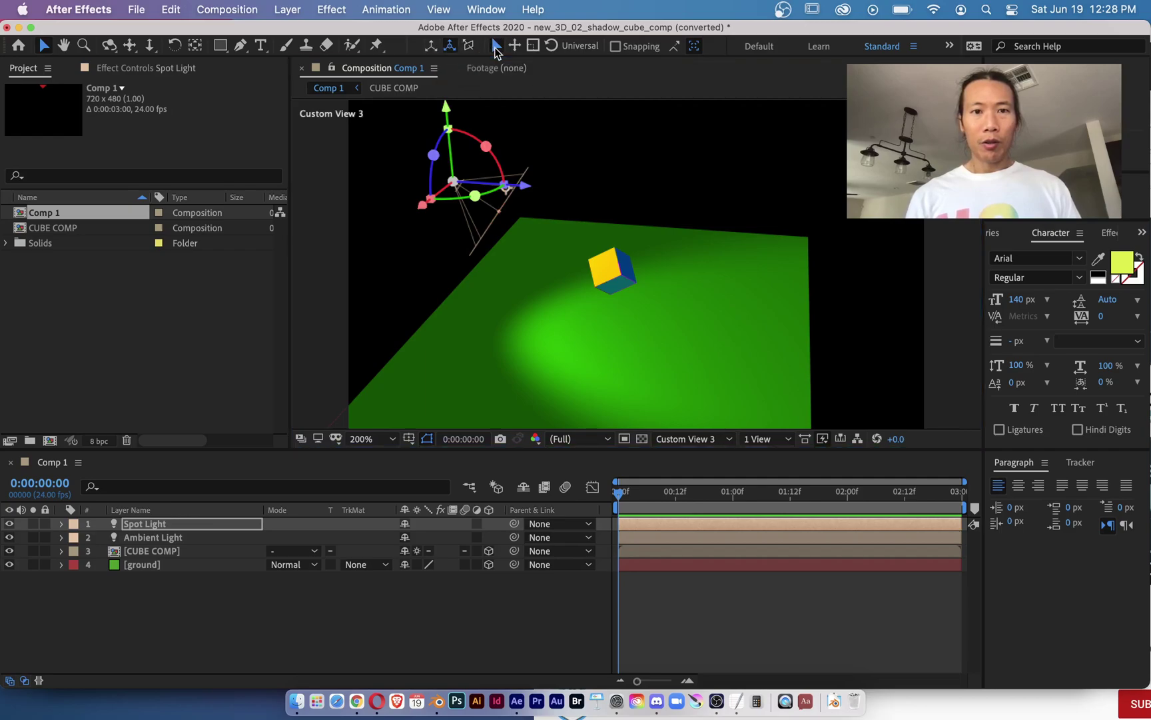
left_click(625, 132)
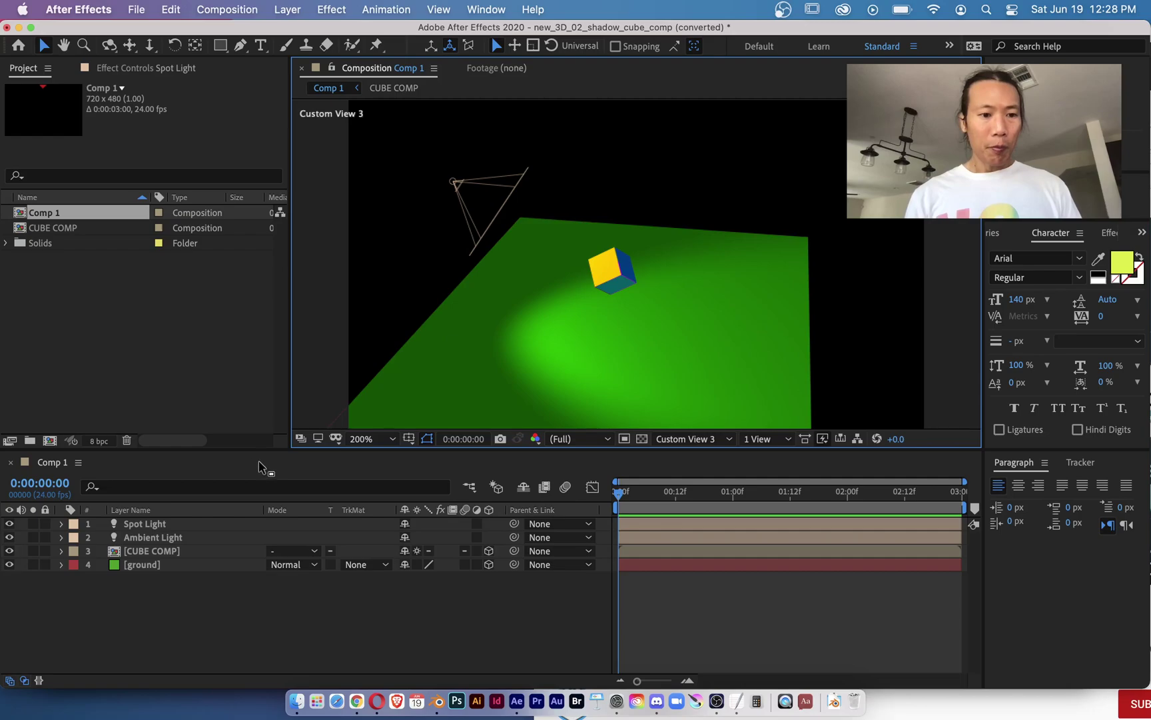
- Check which property groups the CUBE COMP layer offers in Comp 1 and open that nested composition
left_click(603, 279)
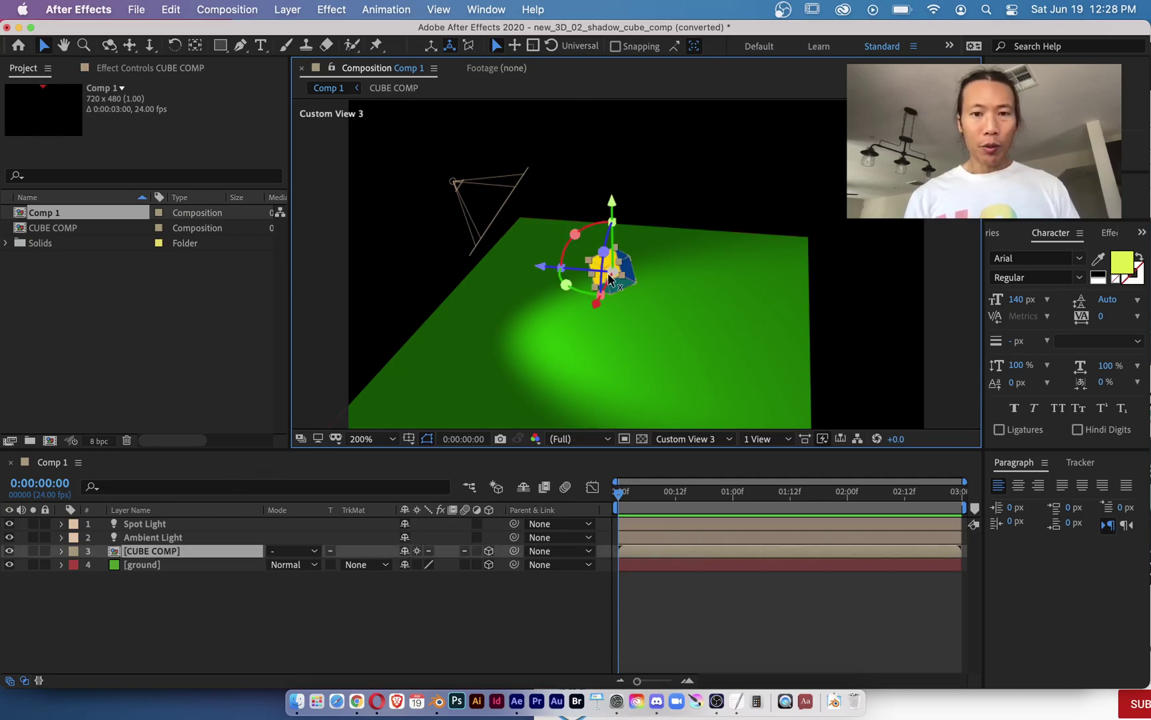
left_click(165, 539)
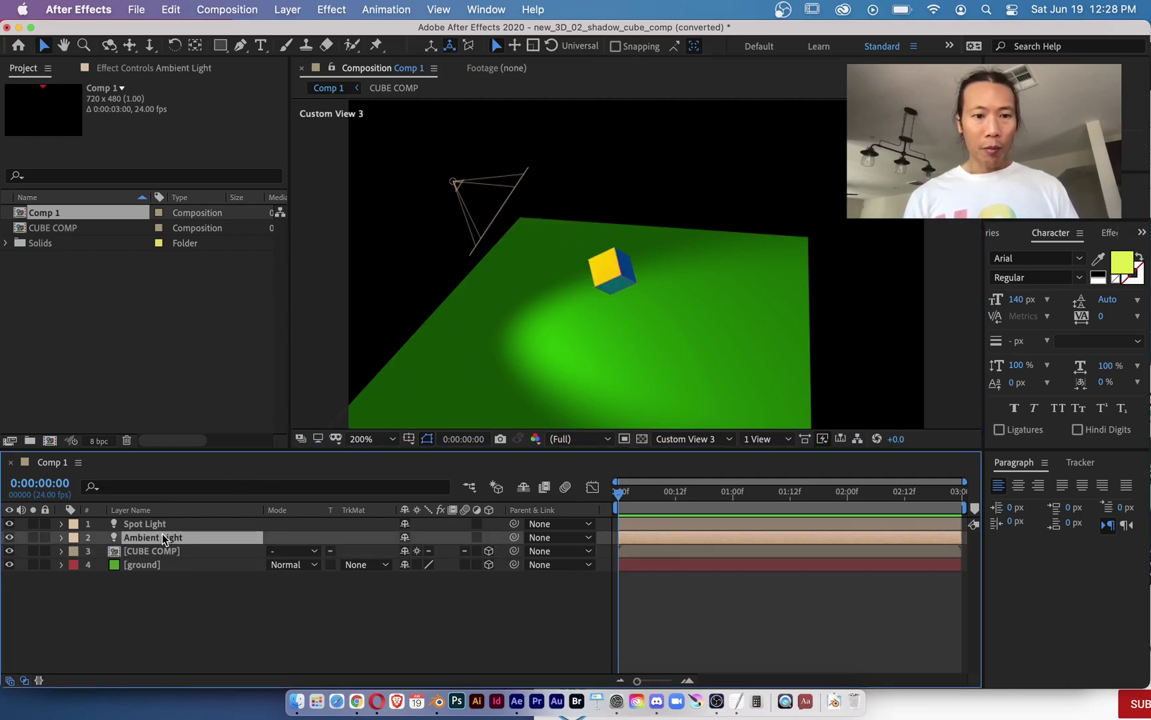
left_click(158, 553)
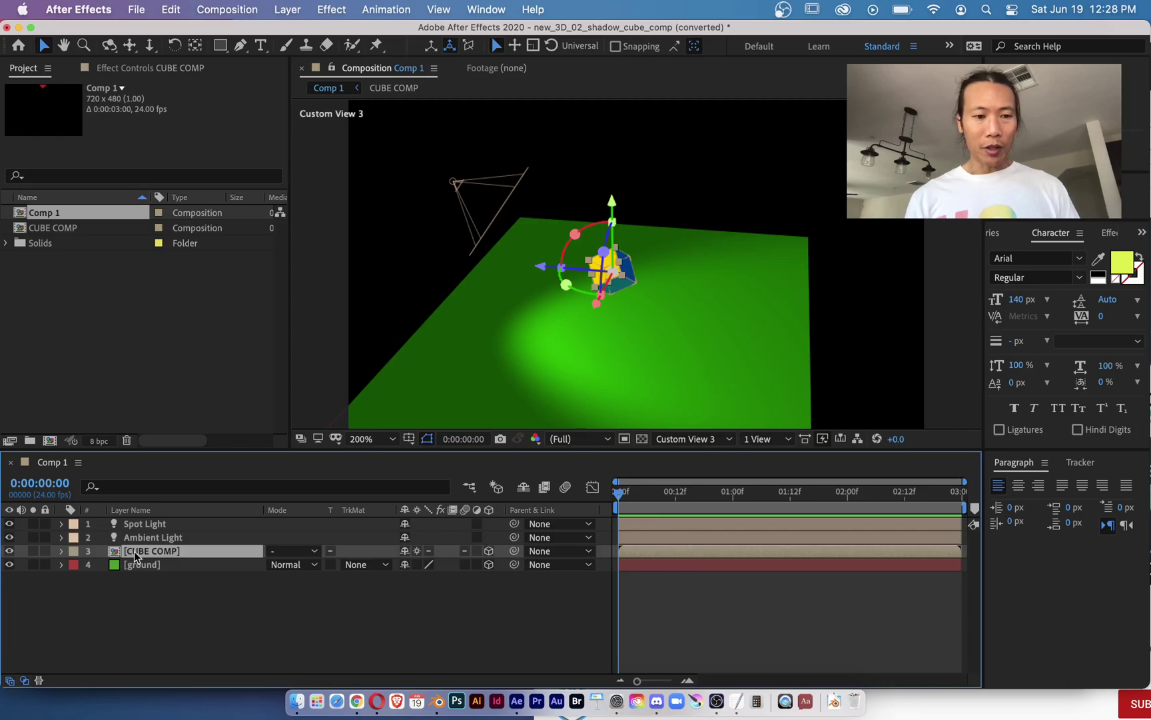
left_click(61, 551)
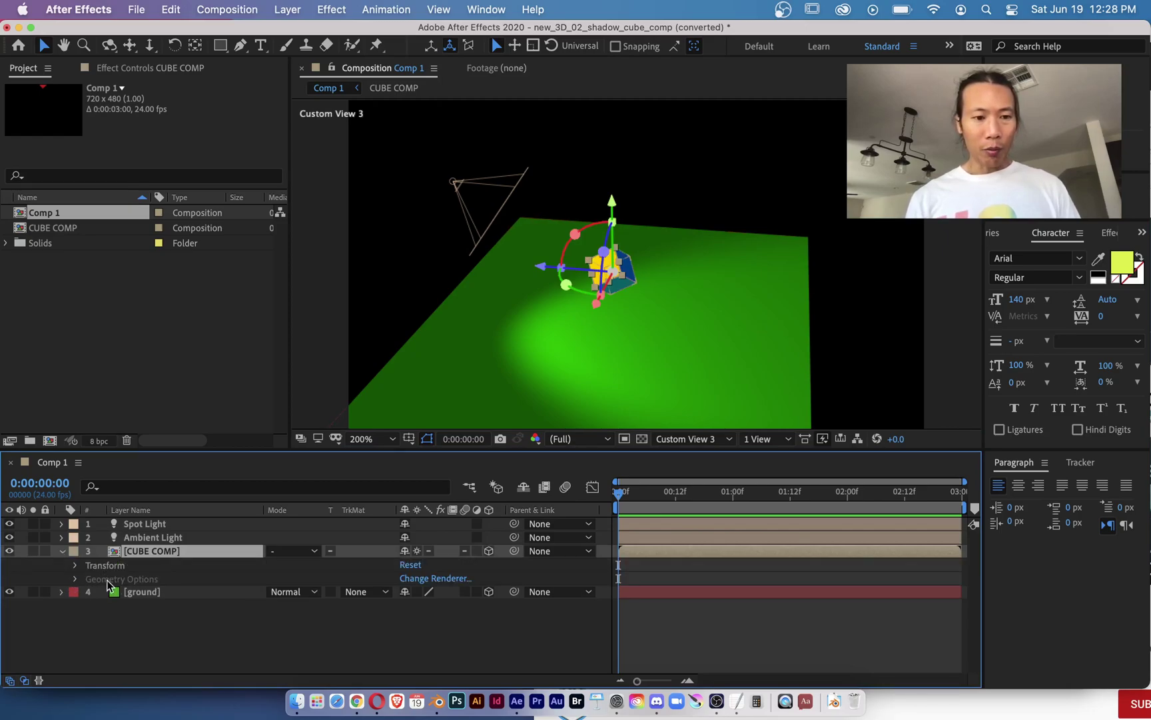
double_click(133, 552)
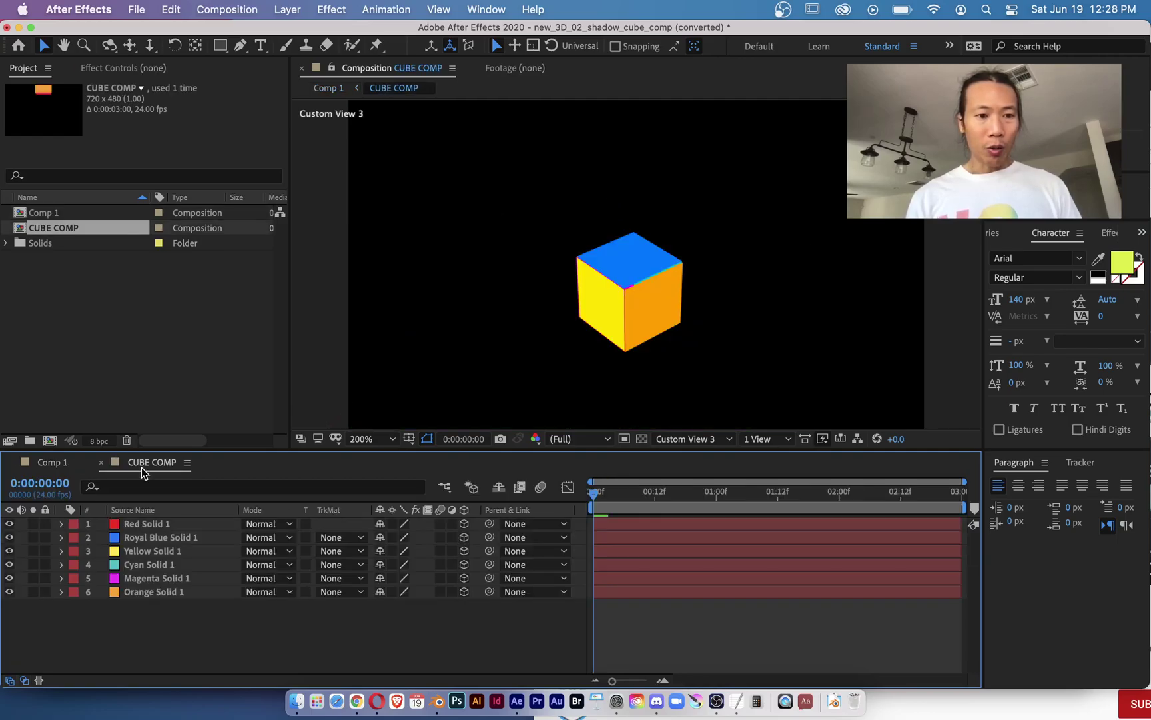
- Inspect Red Solid 1 in CUBE COMP by toggling its visibility off and on and reviewing its material options
left_click(142, 527)
left_click(63, 525)
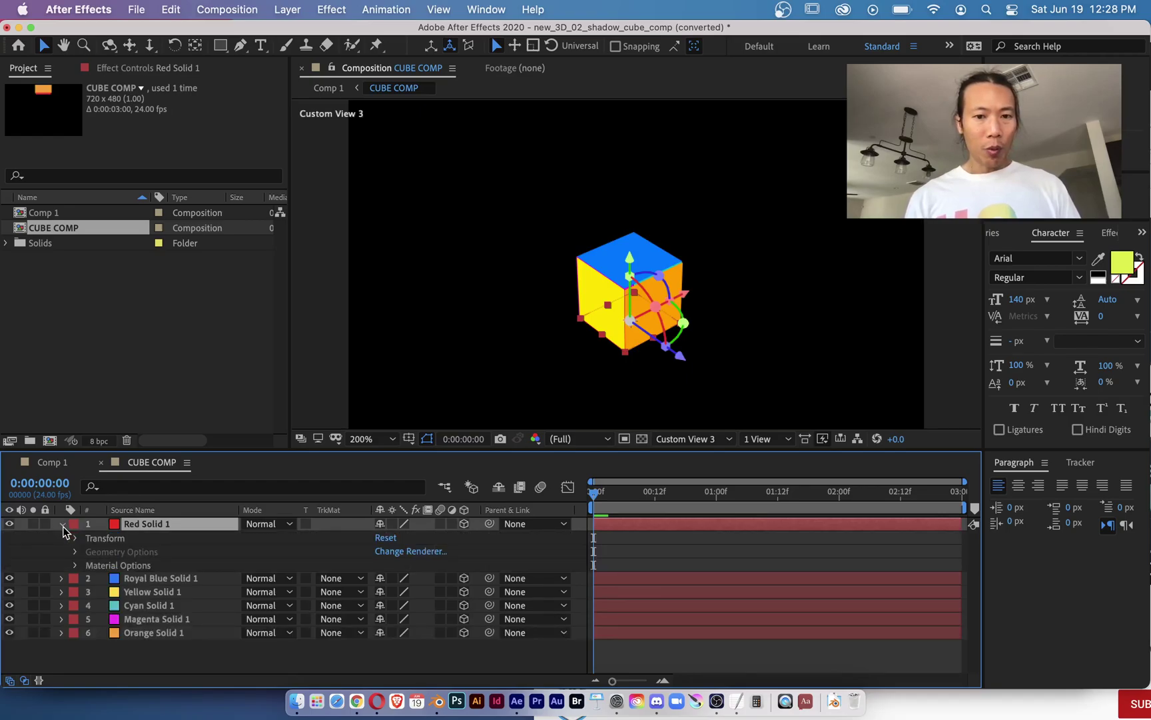
left_click(10, 524)
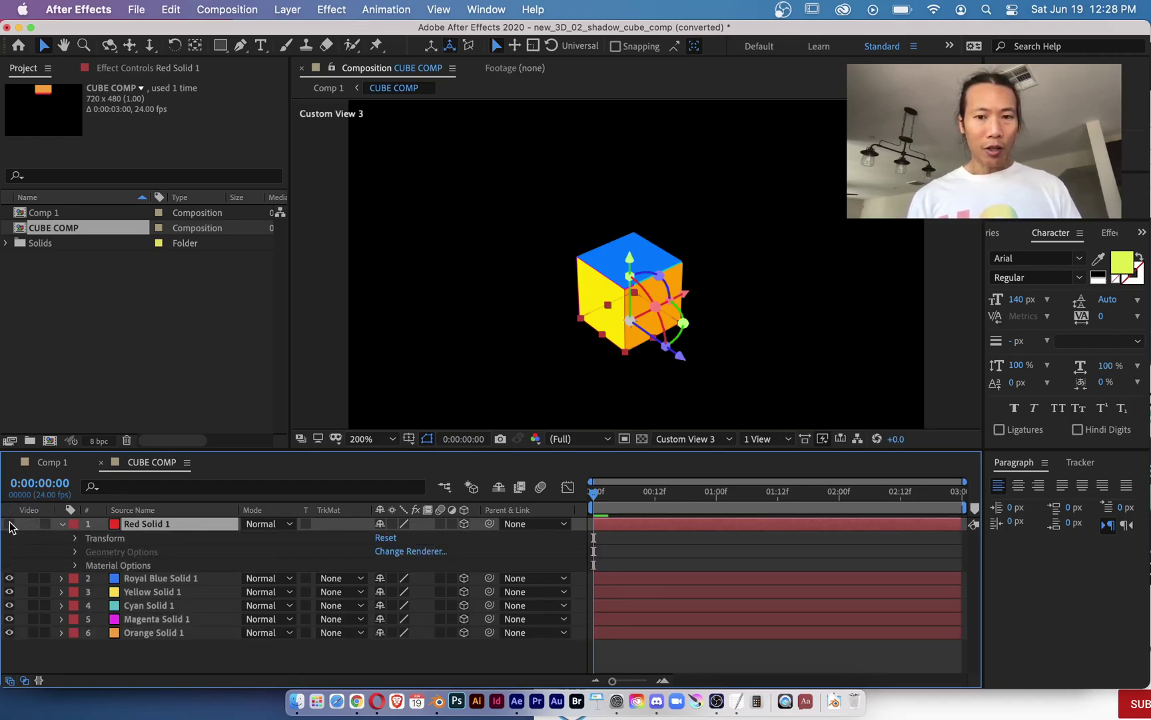
left_click(10, 523)
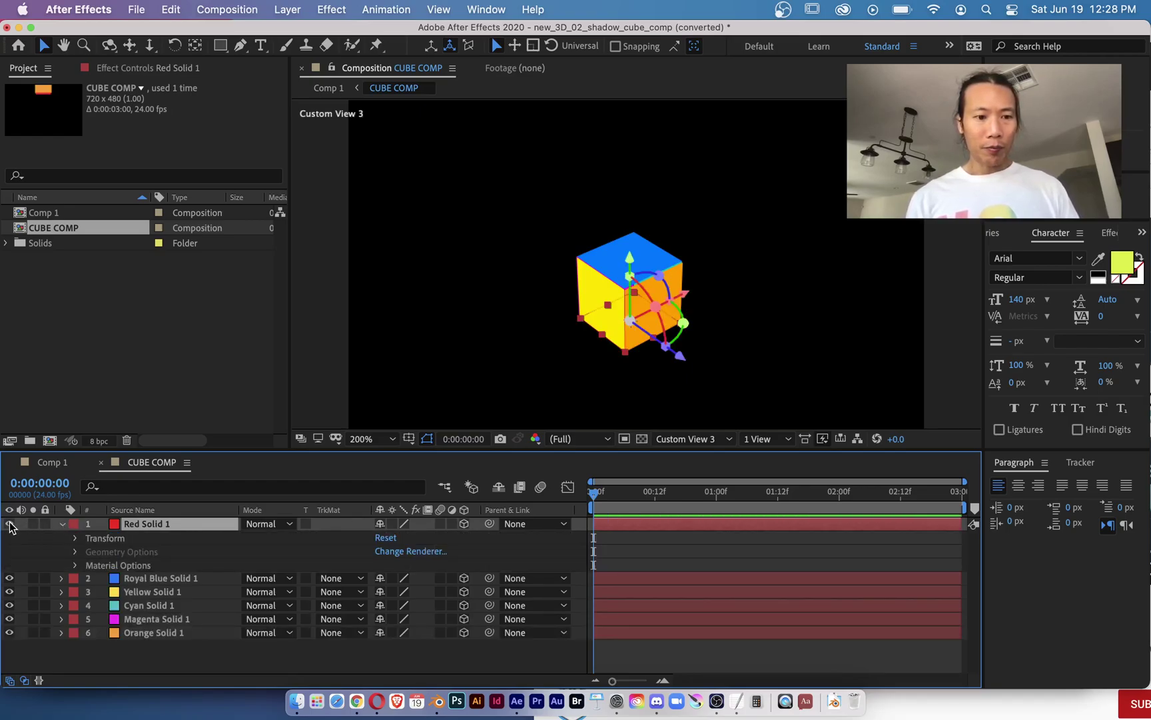
left_click(75, 565)
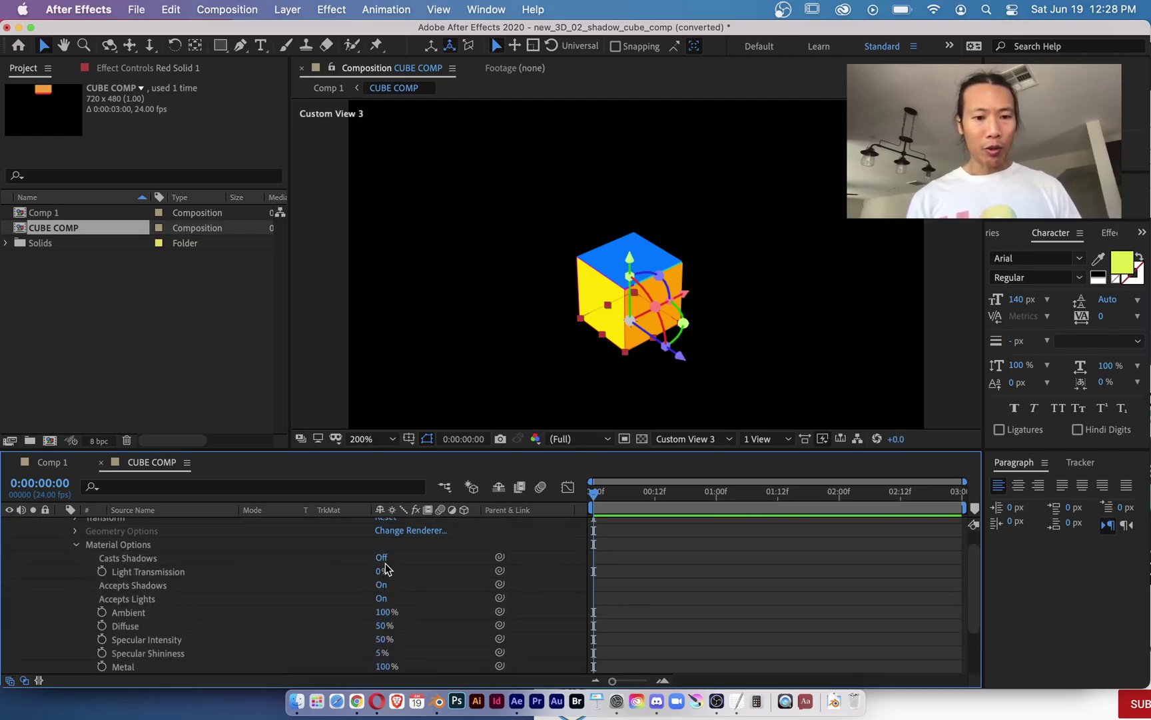
scroll(77, 570, "up", 1)
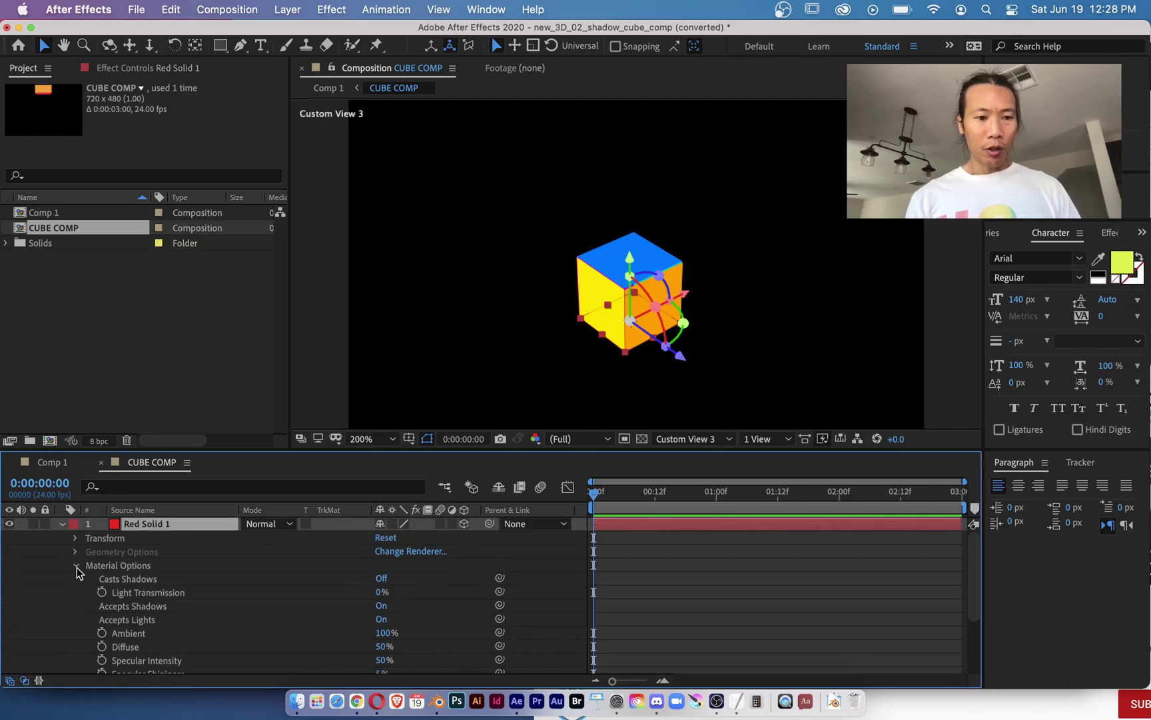
left_click(62, 523)
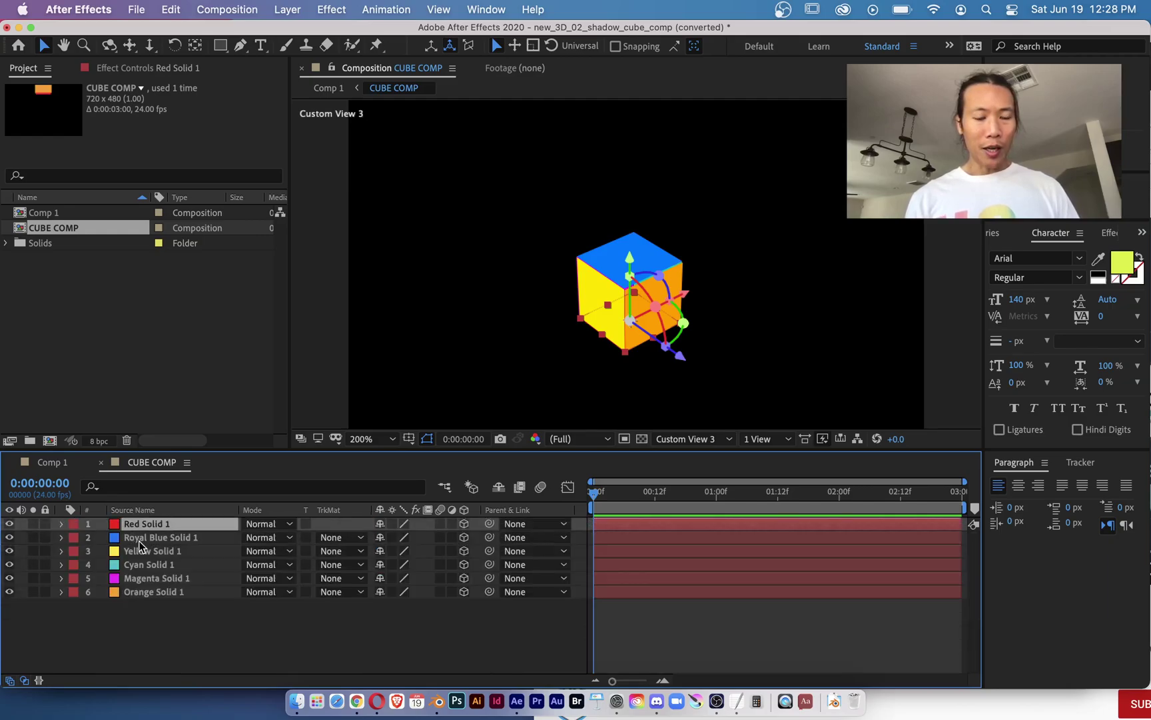
- Switch Casts Shadows to On in the material options for all six solid layers, Red Solid 1 through Orange Solid 1
left_click(143, 592, "shift")
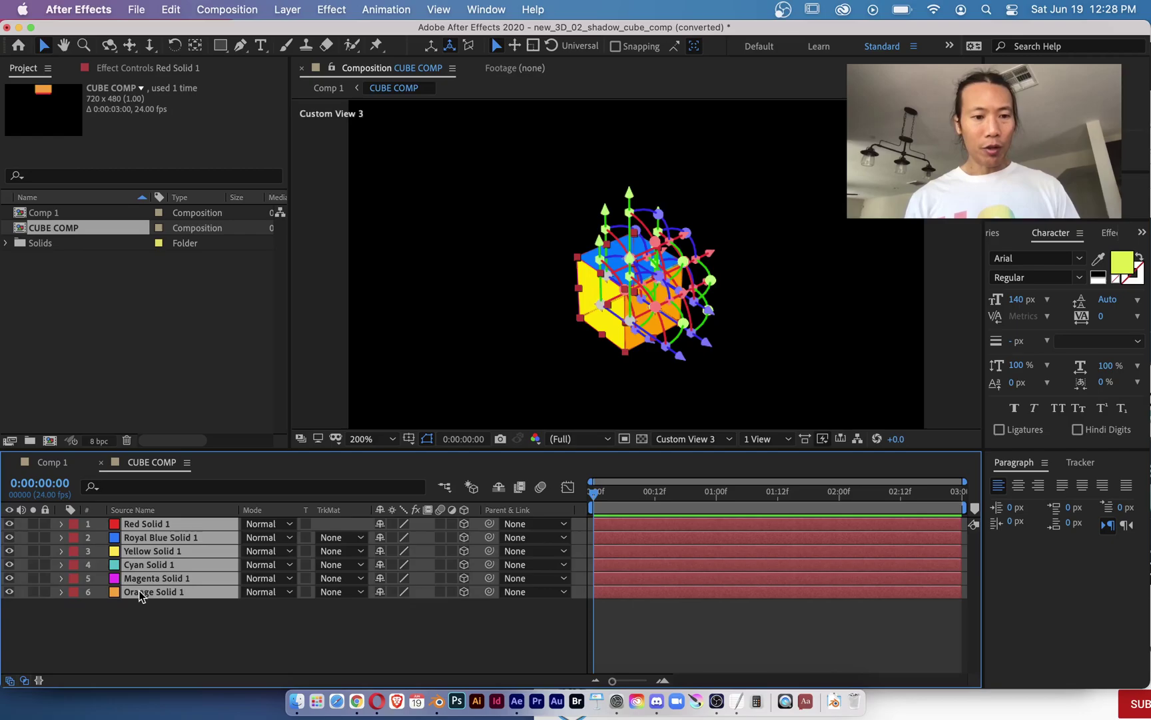
left_click(63, 526)
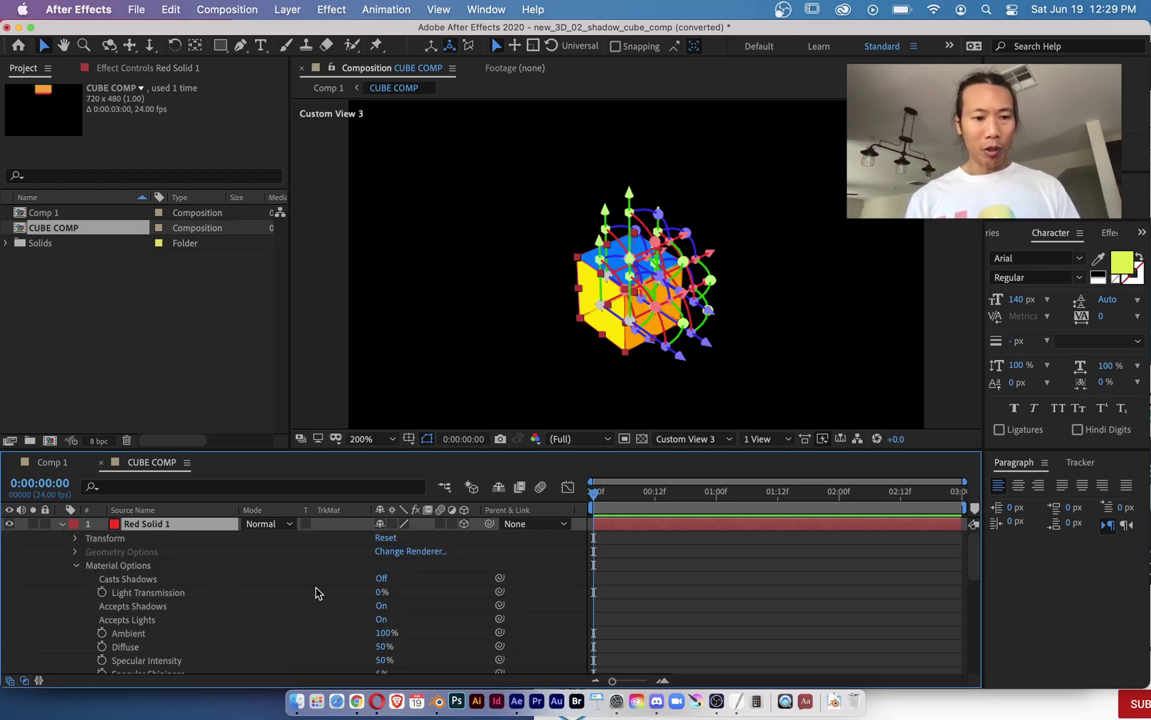
left_click(382, 579)
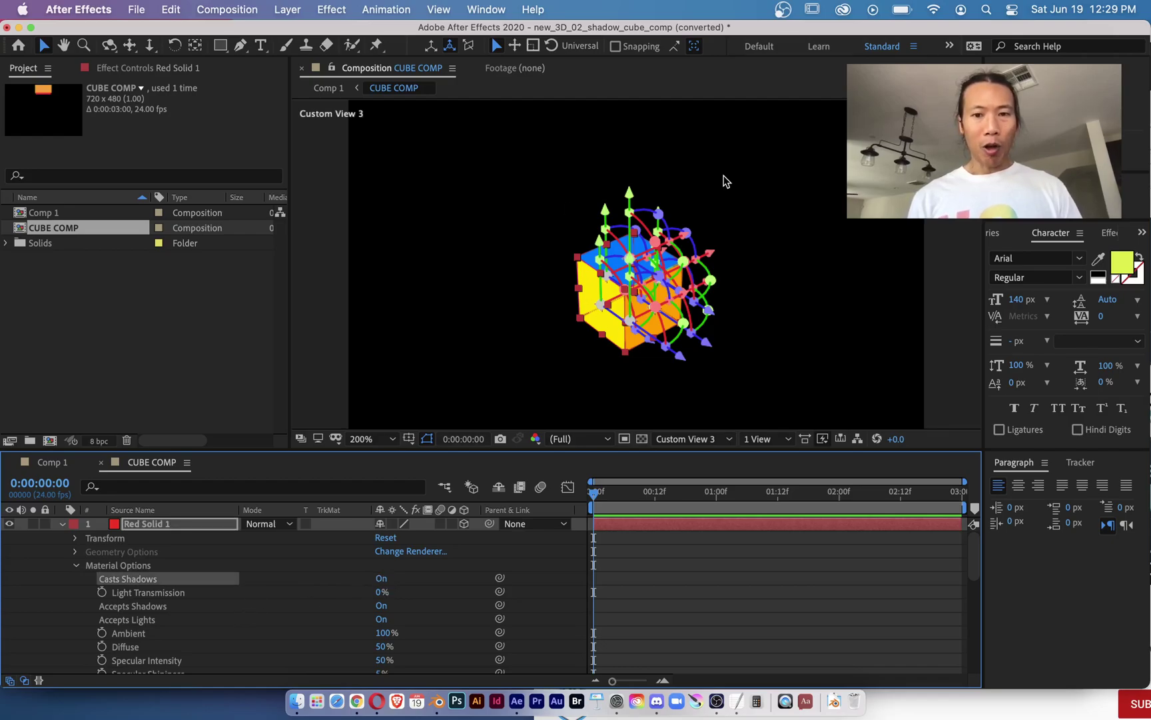
- Return to Comp 1 and orbit Custom View 3 to examine the cube's shadow on the ground
left_click(49, 464)
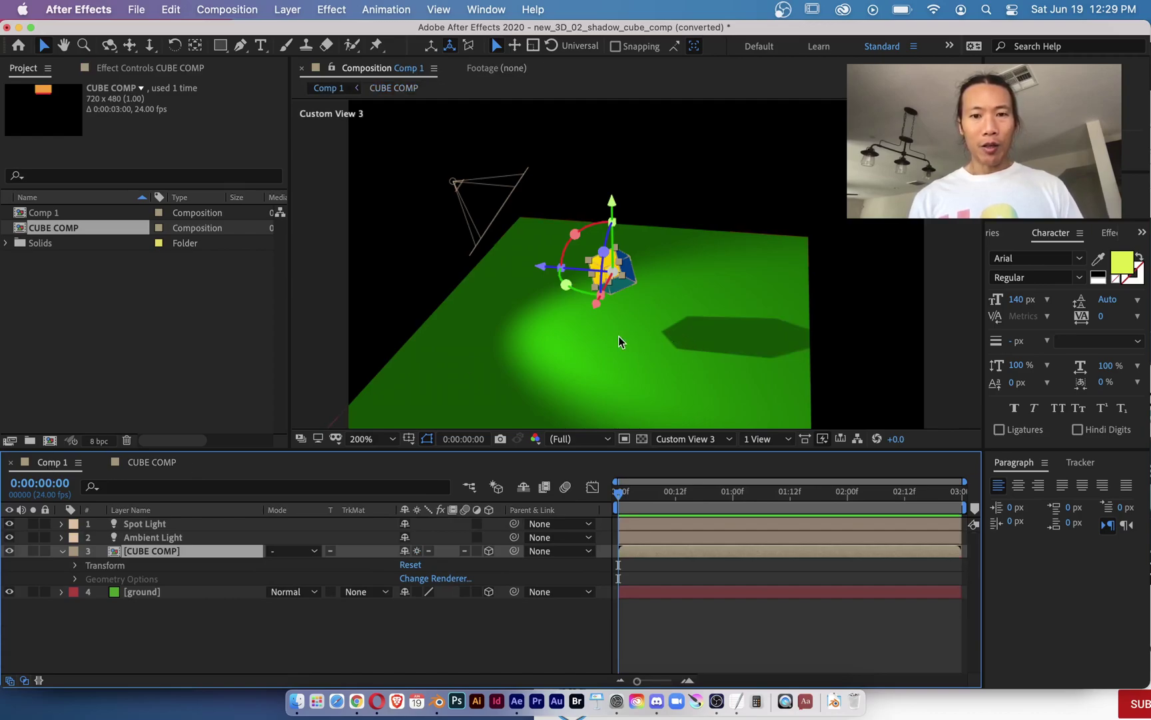
left_click(258, 611)
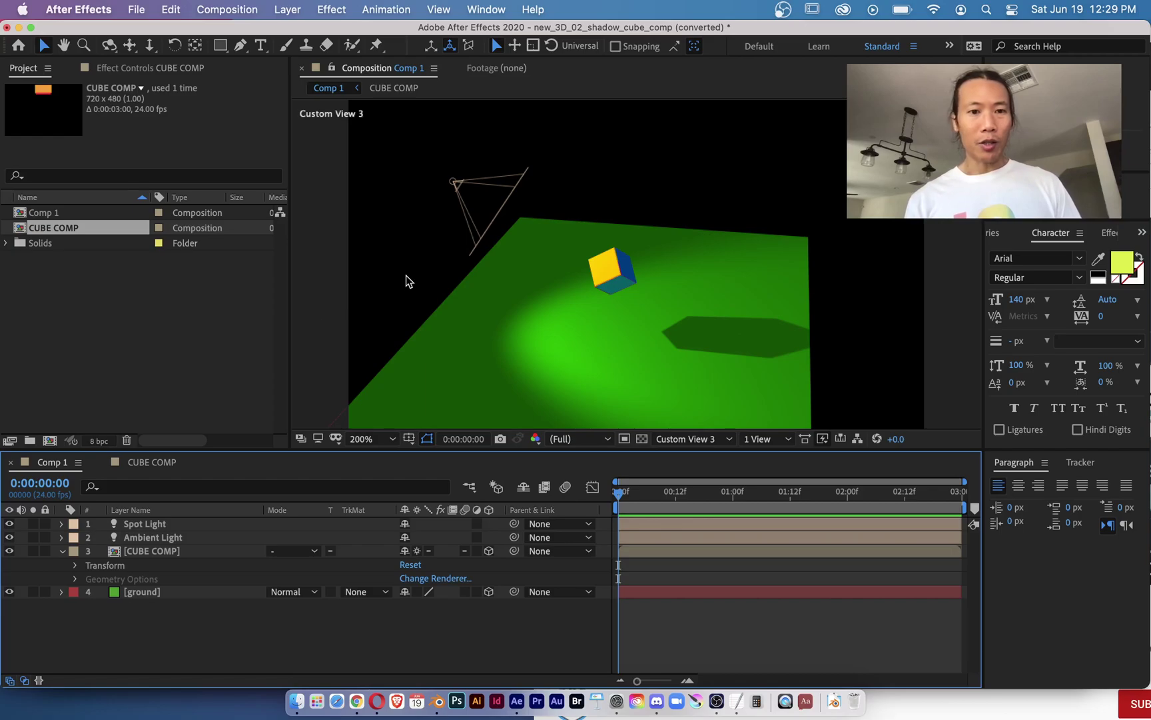
key("c")
left_click_drag(477, 281, 388, 290)
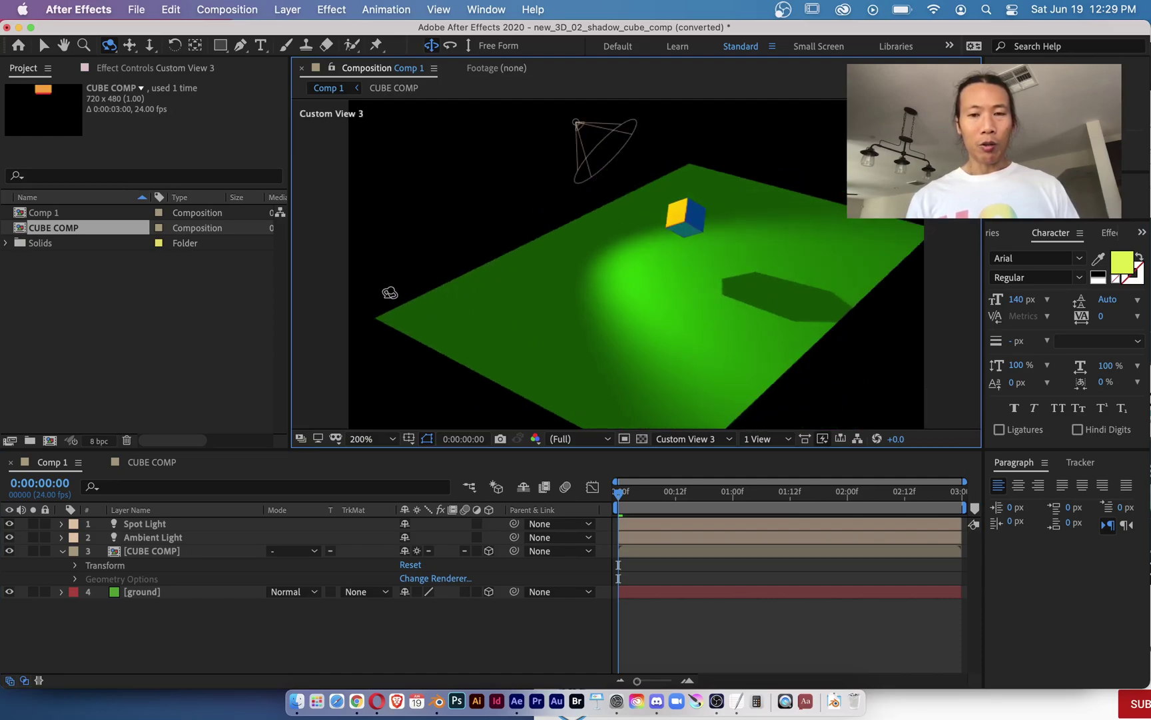